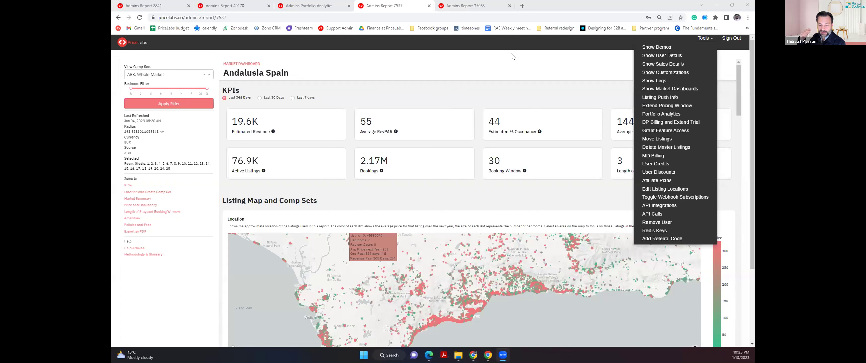
Step: Open the Logan Square - 2KM - Chicago report and review its occupancy trends, market history and listings table
click(177, 3)
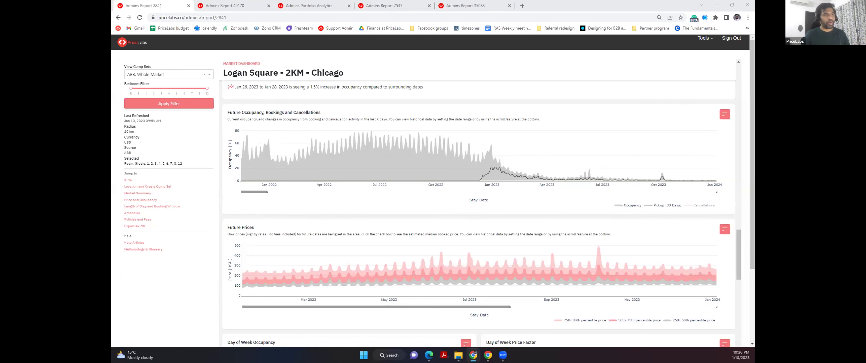
scroll(639, 154, up, 15)
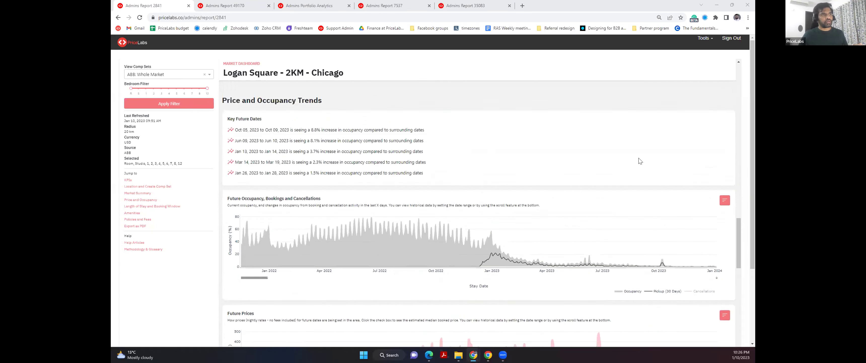
scroll(639, 158, up, 15)
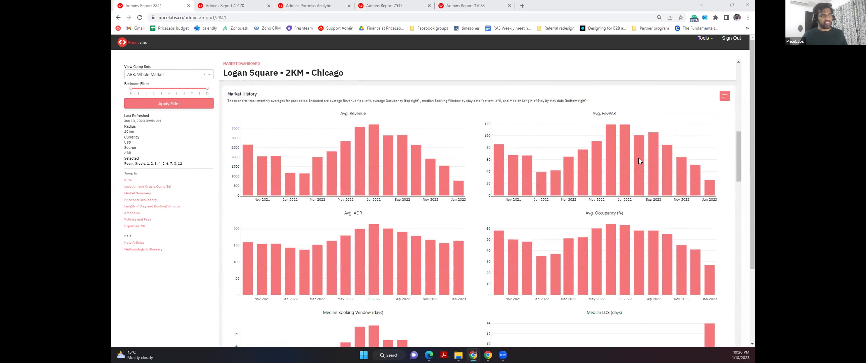
scroll(639, 160, up, 3)
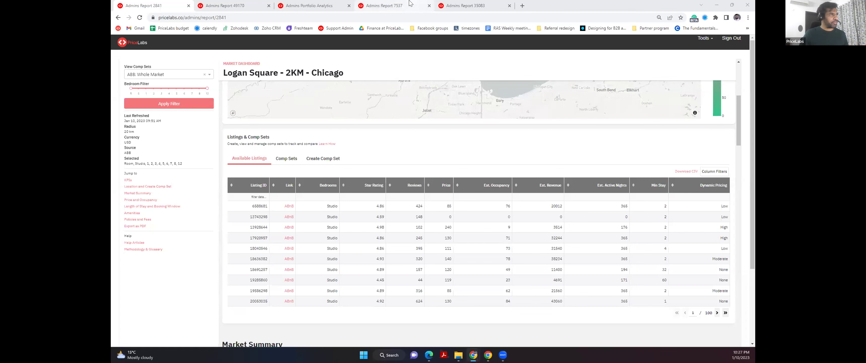
click(385, 5)
click(169, 3)
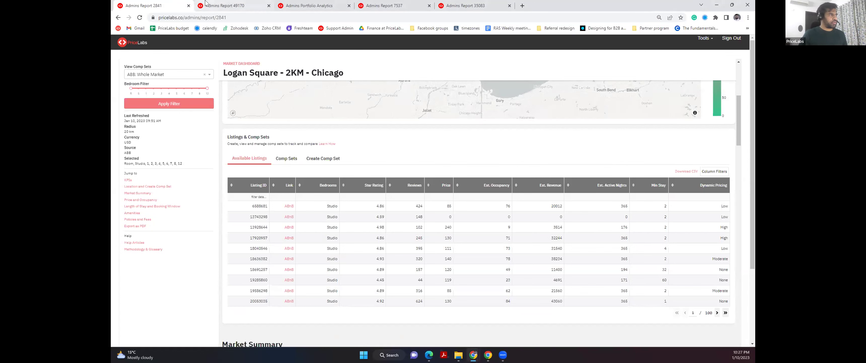
key(ctrl+Tab)
click(160, 5)
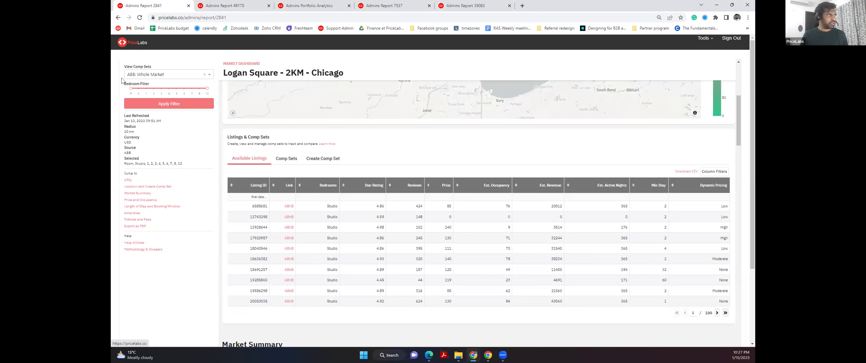
click(137, 75)
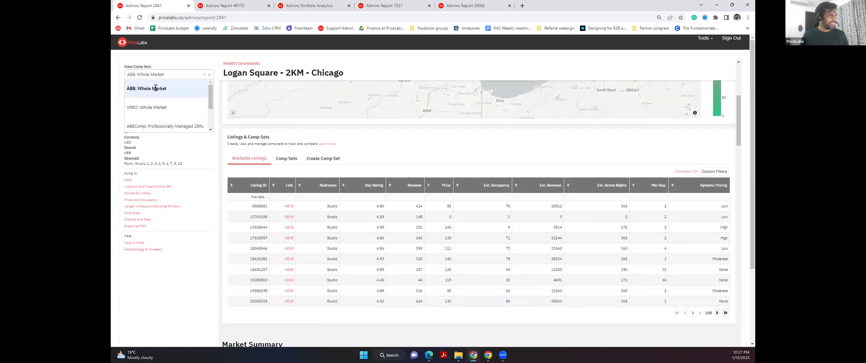
click(160, 58)
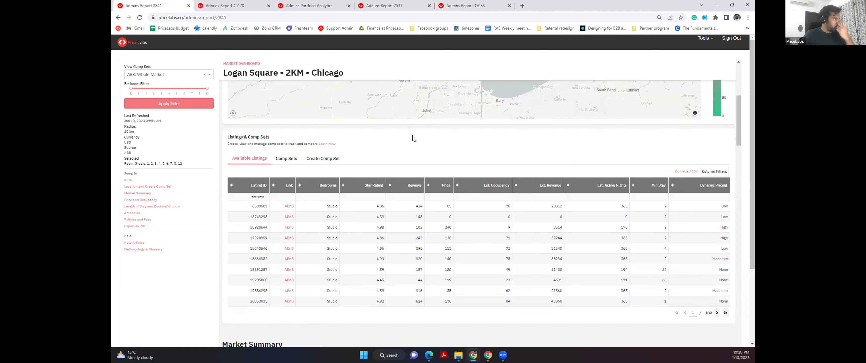
Step: Review the Logan Square report's KPIs and zoom the location map in on its cluster of listings near Chicago
scroll(414, 139, up, 3)
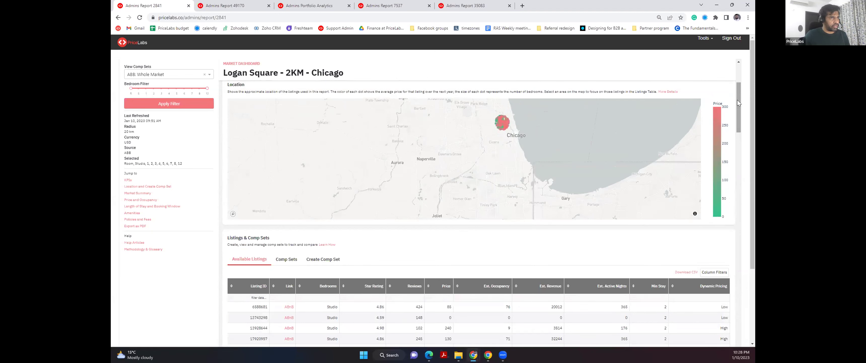
scroll(737, 100, up, 4)
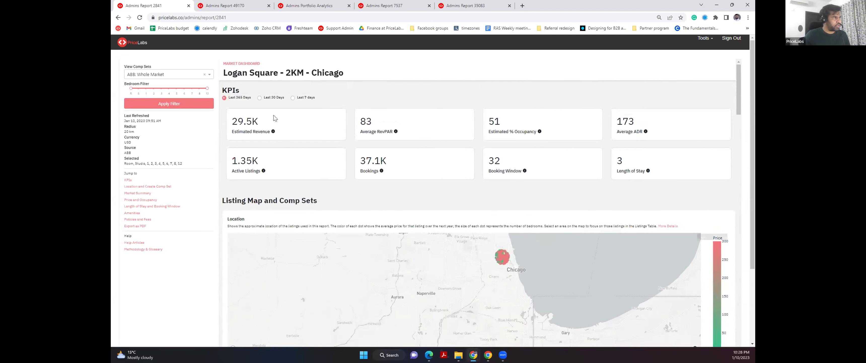
scroll(493, 272, up, 1)
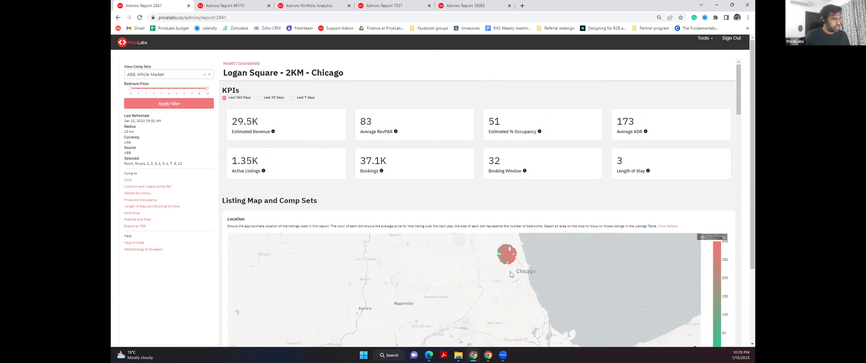
scroll(510, 273, up, 2)
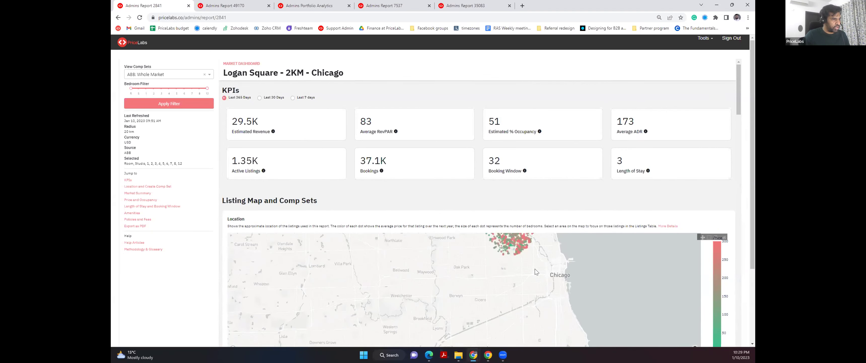
drag(505, 247, 495, 317)
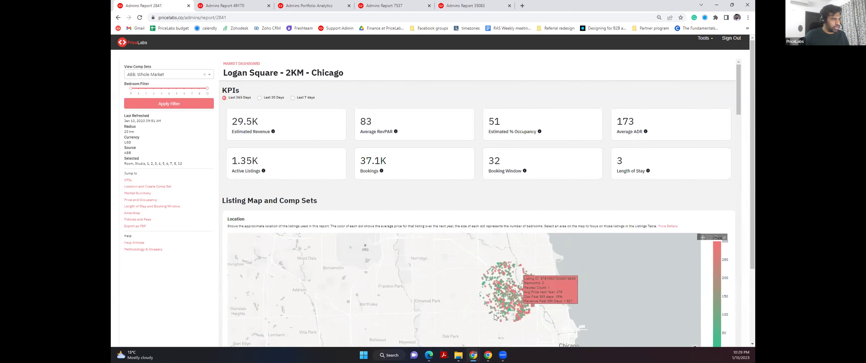
scroll(731, 199, down, 1)
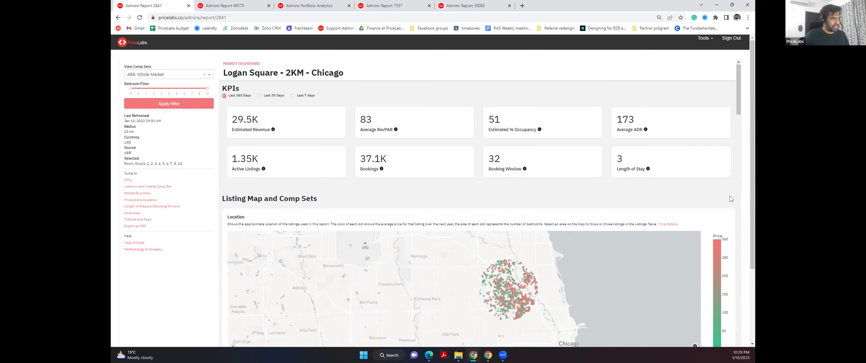
Step: Find the Supply and Demand section of the Logan Square report, then hide its graphs and show them again
scroll(731, 198, down, 15)
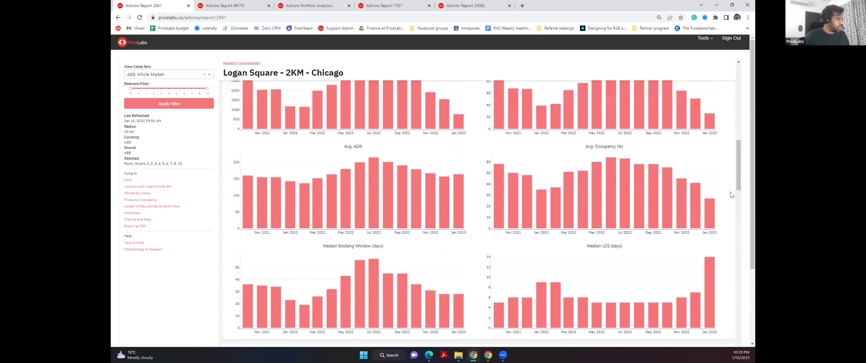
scroll(731, 195, down, 12)
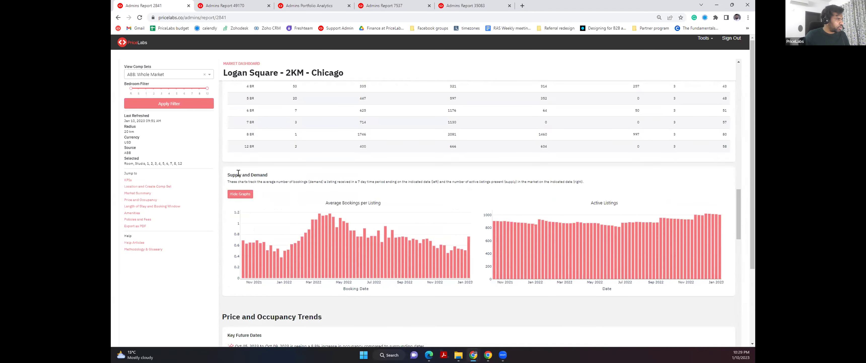
click(241, 195)
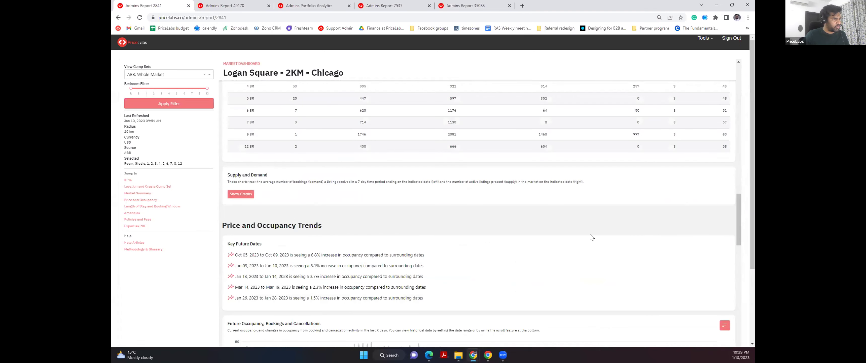
click(236, 196)
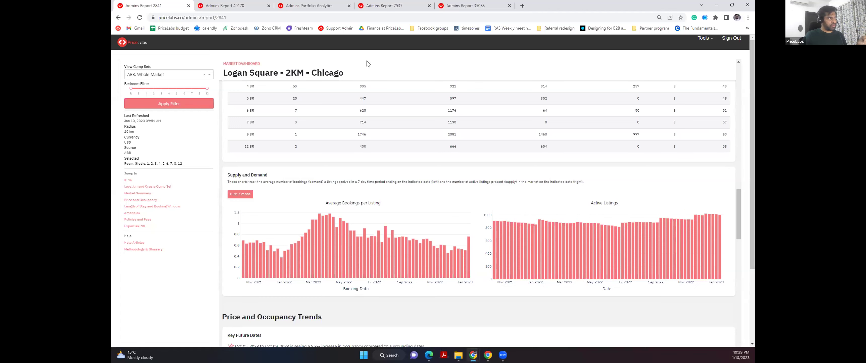
Step: Look through the Paris Renard, Honolulu_Market and Andalusia Spain reports and the portfolio analytics dashboard
click(257, 6)
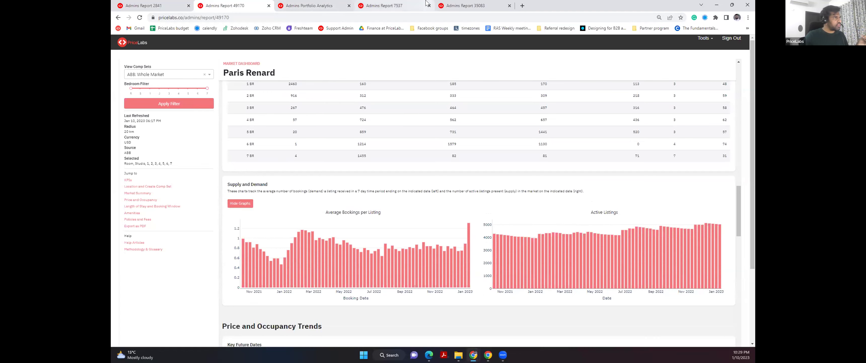
click(404, 4)
click(447, 4)
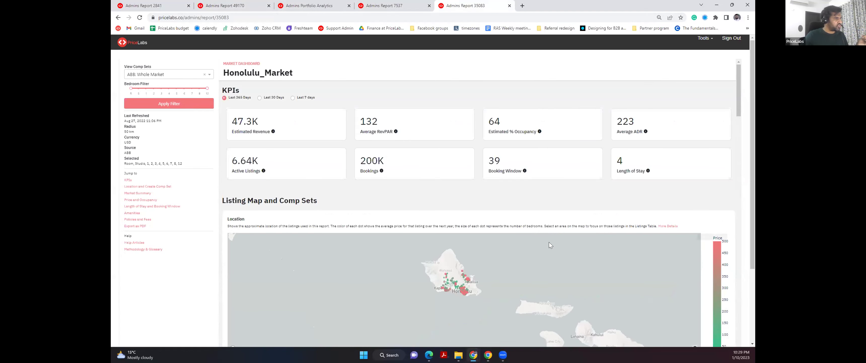
click(330, 5)
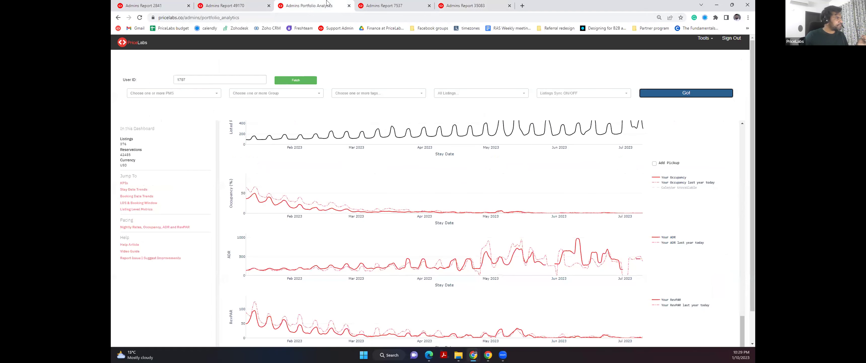
click(359, 3)
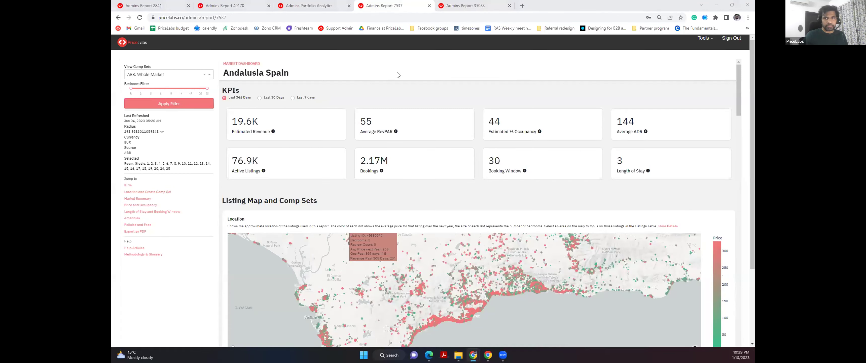
Step: Switch to the browser window with the Dubai Marasi Road dashboard and examine its Supply and Demand graphs
key(alt+Tab)
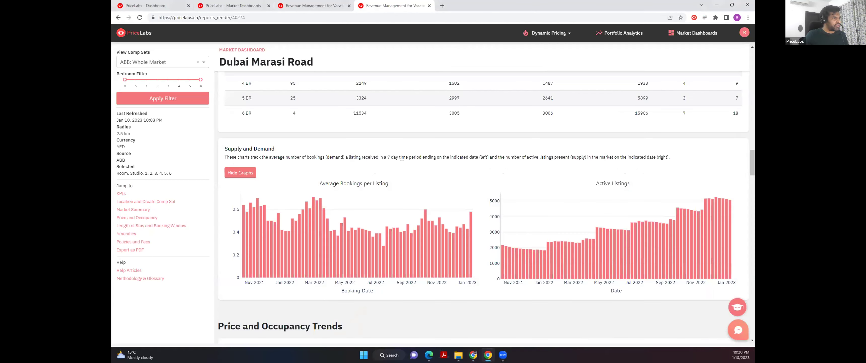
scroll(488, 188, down, 3)
scroll(574, 225, up, 2)
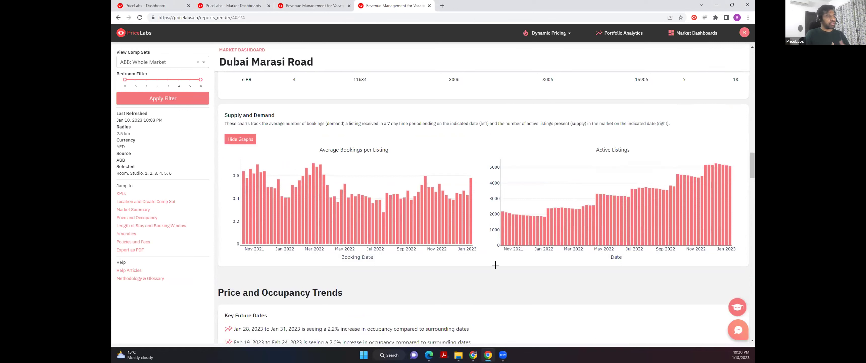
mouse_move(503, 218)
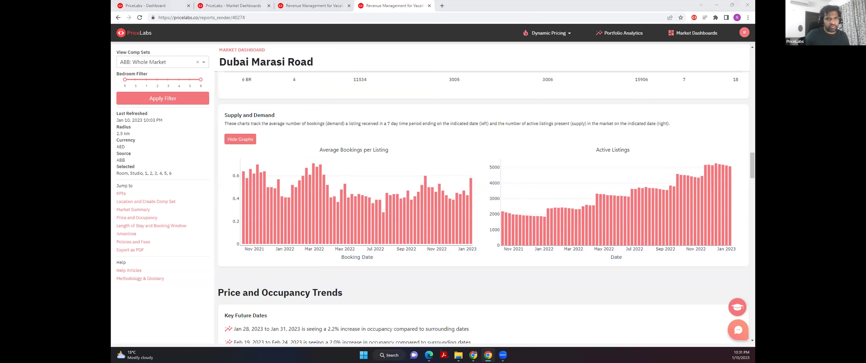
Step: Compare the Supply and Demand graphs of the Logan Square, Dubai Marasi Road and Paris Renard reports
key(alt+Tab)
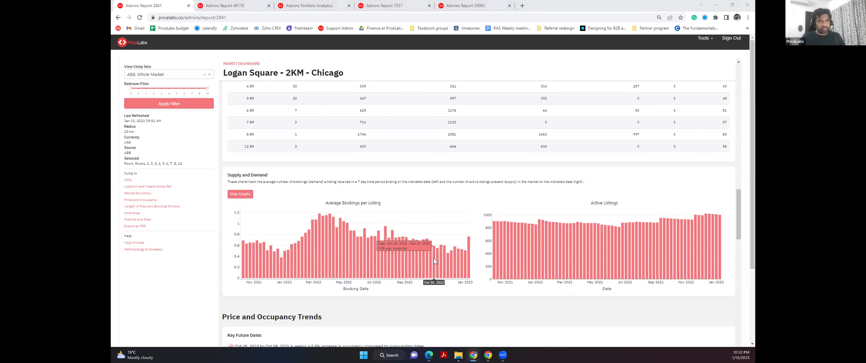
key(alt+Tab)
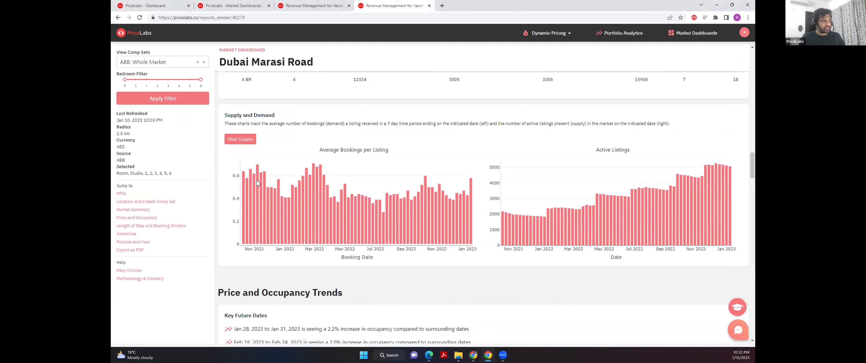
key(alt+Tab)
click(246, 3)
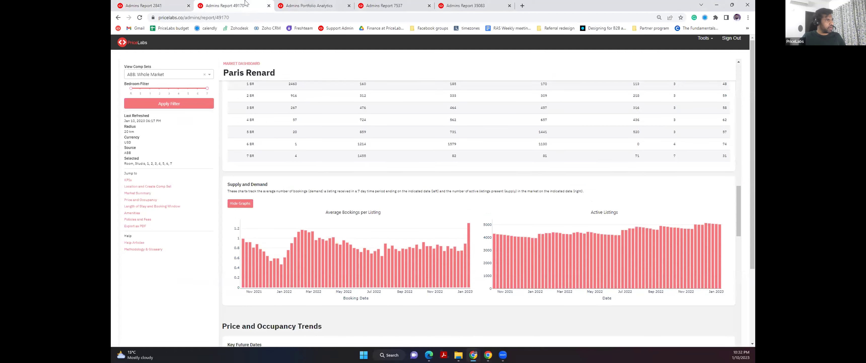
Step: Open the Honolulu_Market report and show its Supply and Demand graphs
click(313, 4)
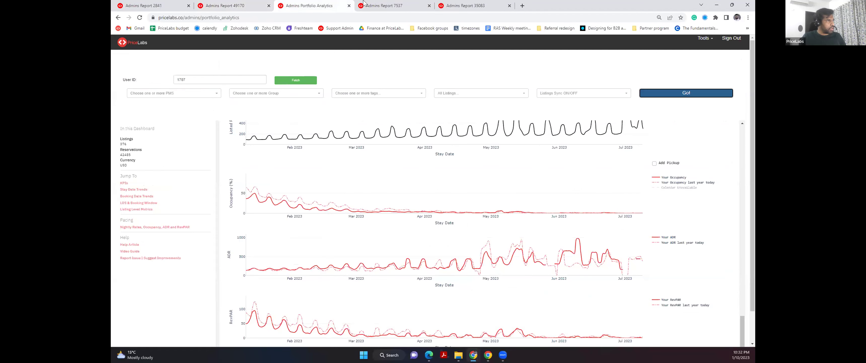
click(373, 4)
click(465, 2)
scroll(333, 277, down, 15)
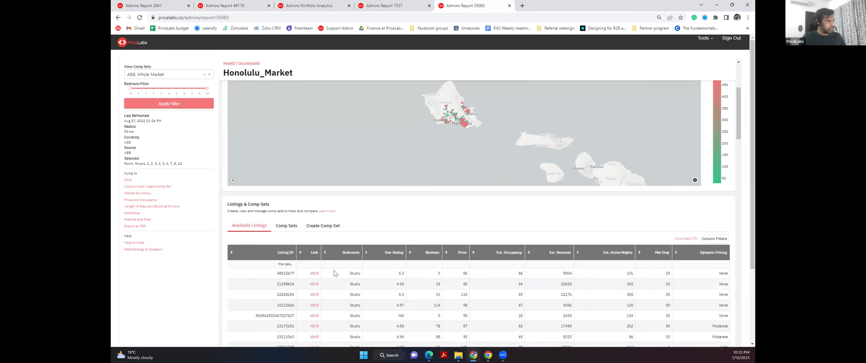
scroll(332, 277, down, 10)
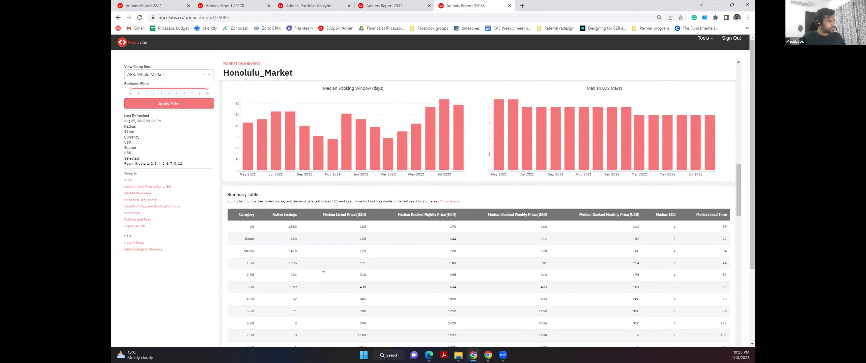
click(227, 228)
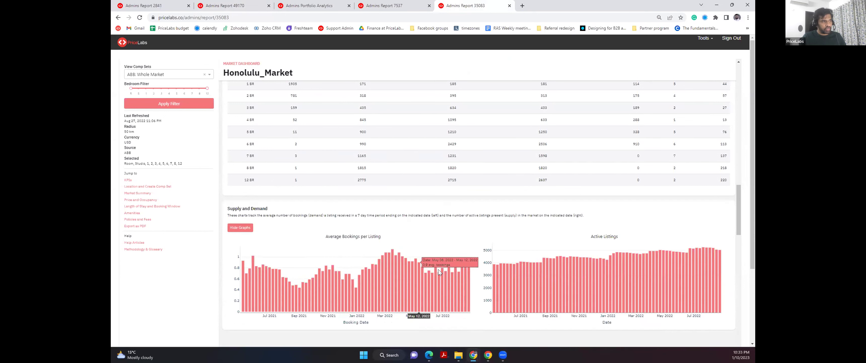
Step: Return to the Andalusia Spain report and show its Supply and Demand graphs
click(366, 12)
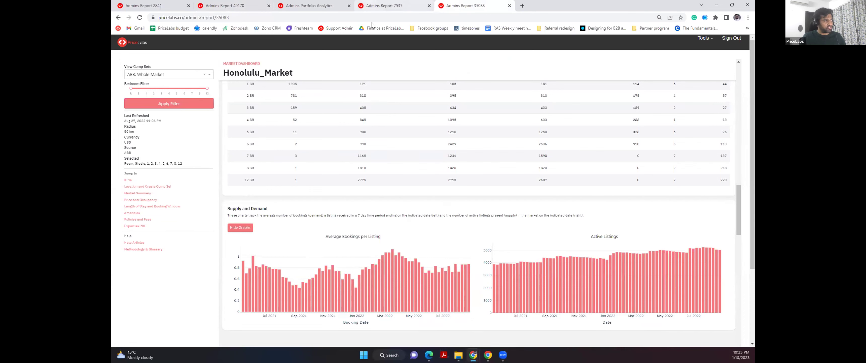
scroll(228, 242, down, 20)
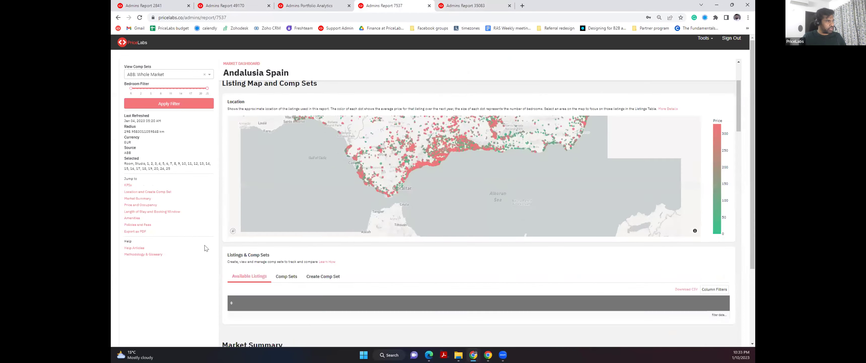
scroll(227, 243, down, 5)
click(232, 237)
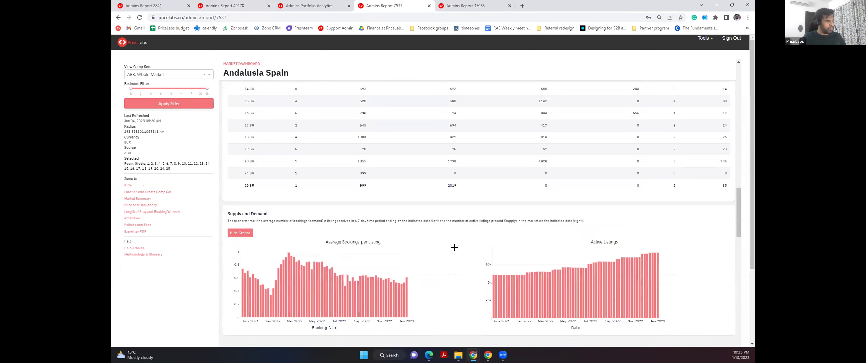
Step: Examine the Average Bookings per Listing and Active Listings graphs in the Andalusia Spain report
scroll(285, 231, down, 2)
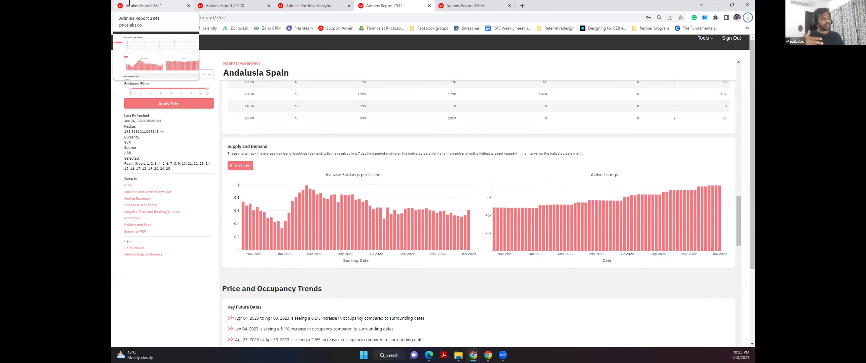
mouse_move(494, 218)
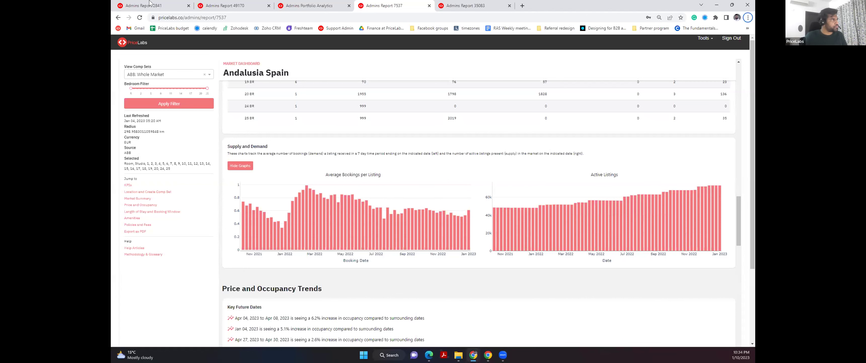
Step: Go to the Logan Square report's Future Occupancy, Bookings and Cancellations chart and extend its date range back to October 2021
key(ctrl+1)
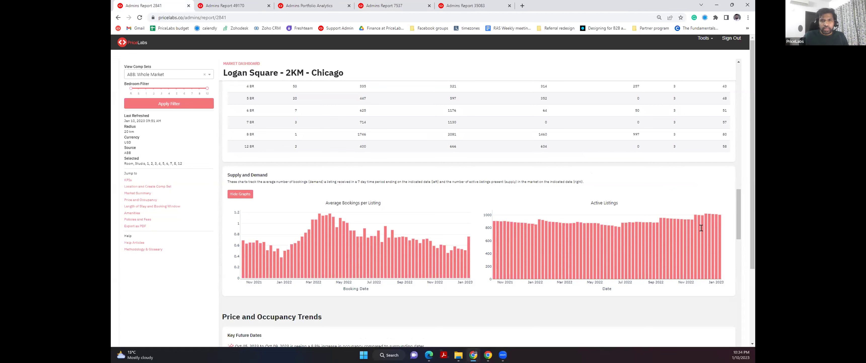
scroll(490, 252, down, 1)
scroll(490, 251, down, 7)
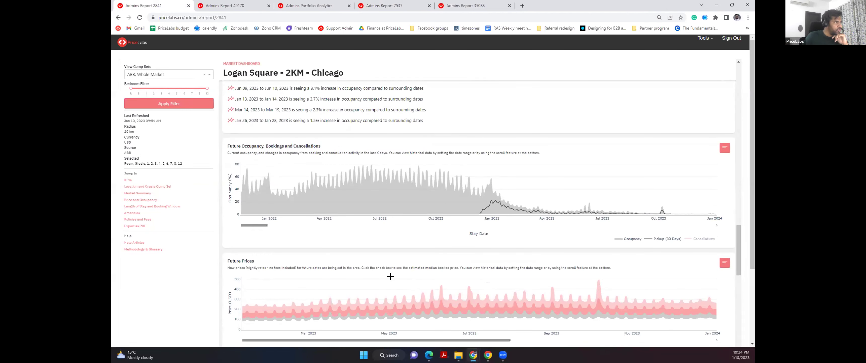
scroll(232, 228, up, 1)
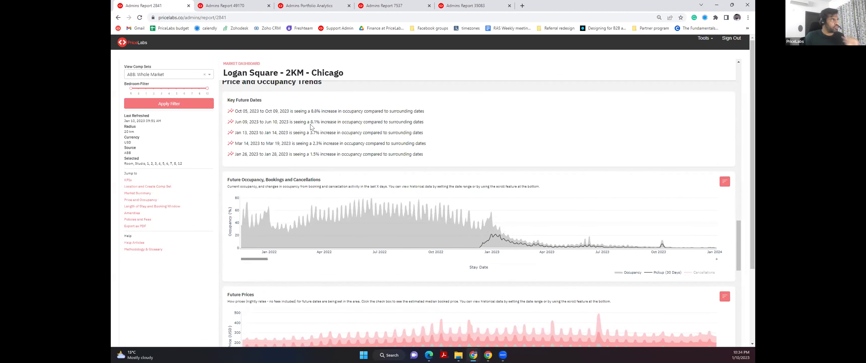
drag(265, 256, 499, 266)
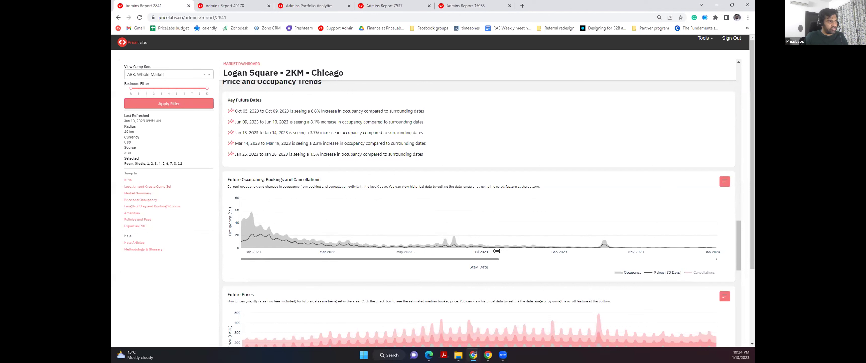
drag(497, 258, 241, 258)
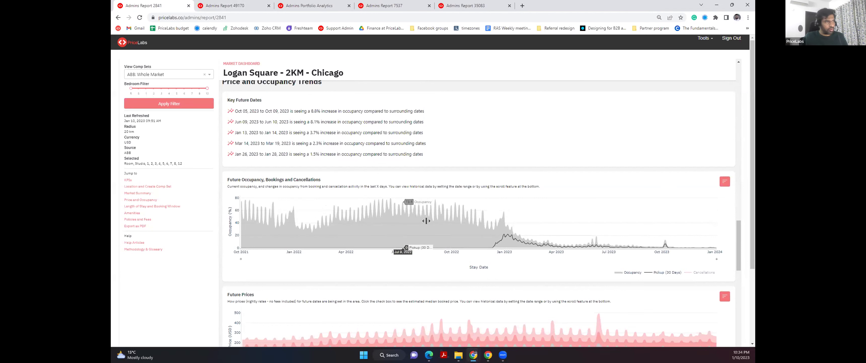
Step: Open the Paris Renard report and extend its Future Occupancy chart's date range back to October 2021
click(224, 5)
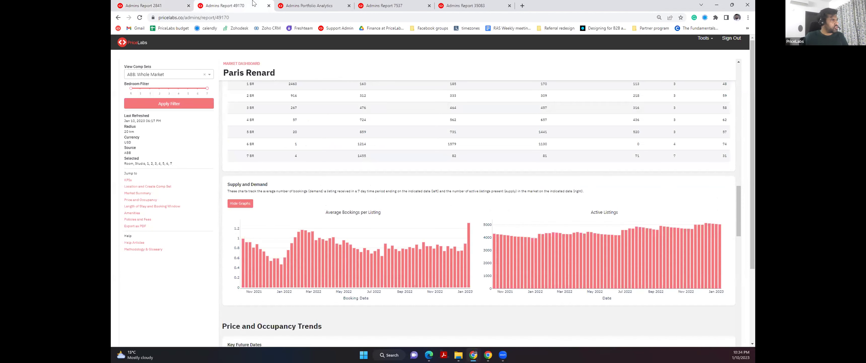
scroll(297, 214, down, 5)
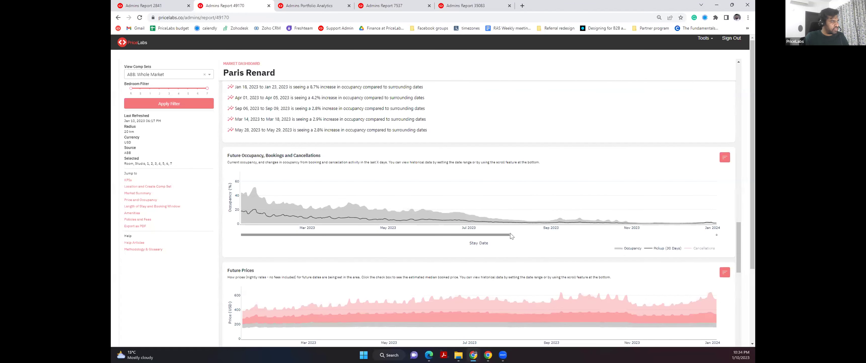
drag(510, 236, 219, 236)
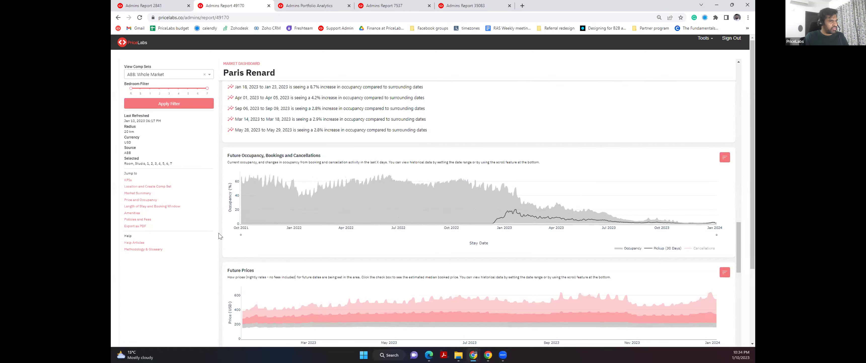
Step: Inspect the Paris Renard occupancy chart for about late August to late October 2023, and restore its full October 2021 to January 2024 range
drag(240, 236, 557, 233)
drag(713, 231, 615, 238)
click(653, 240)
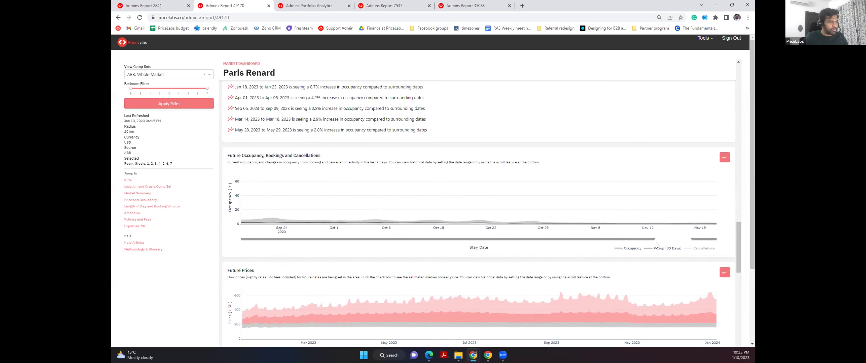
drag(655, 239, 594, 244)
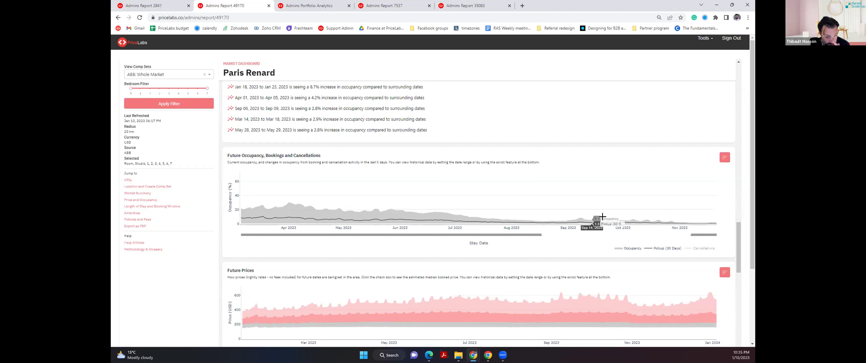
drag(558, 208, 659, 252)
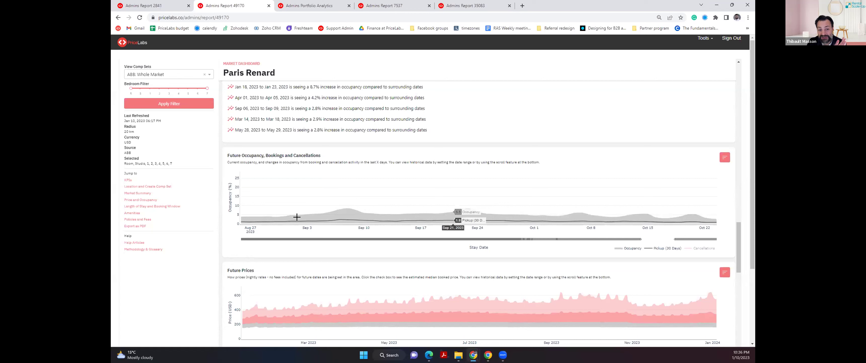
drag(637, 237, 406, 238)
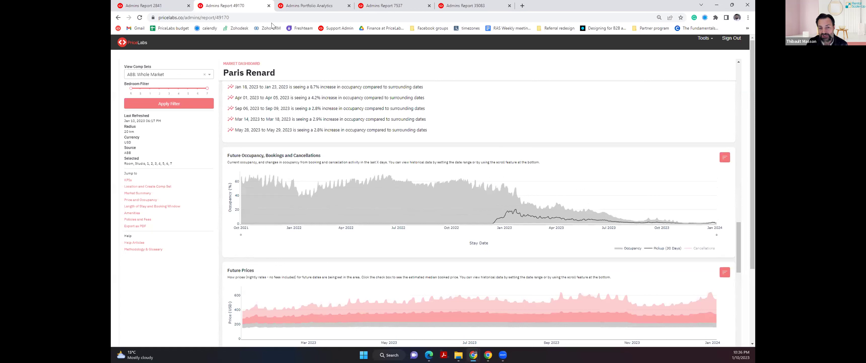
Step: Return to the Logan Square report and narrow its Future Occupancy chart to about June through November 2023
click(166, 5)
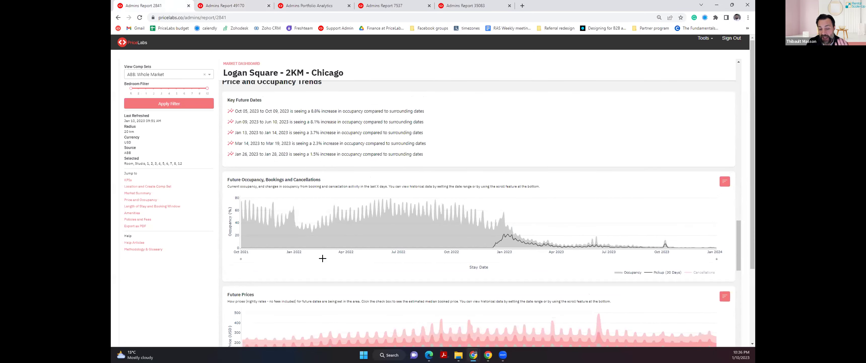
drag(241, 259, 474, 258)
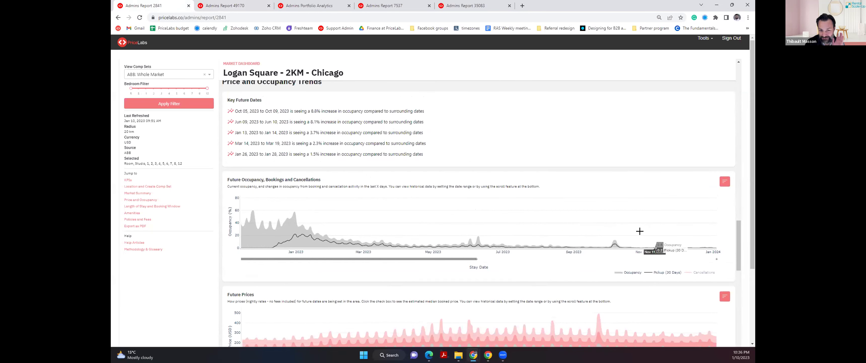
mouse_move(609, 241)
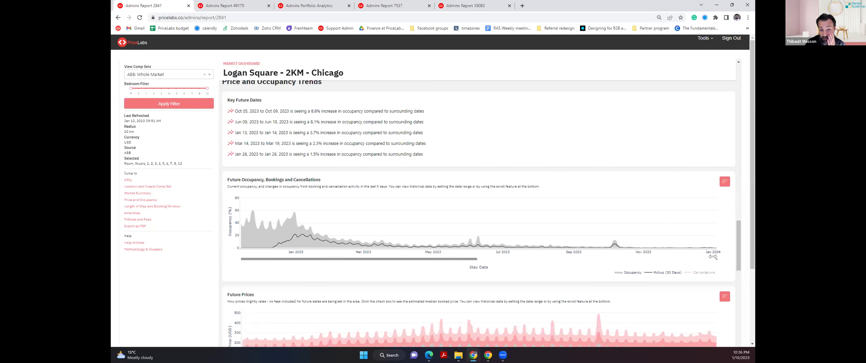
drag(716, 260, 694, 260)
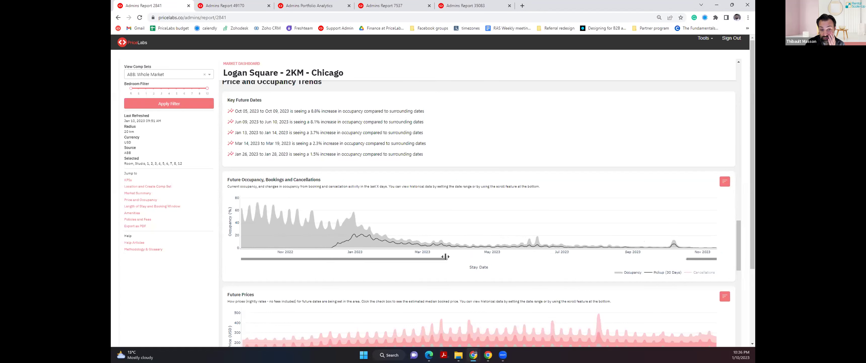
drag(445, 256, 595, 259)
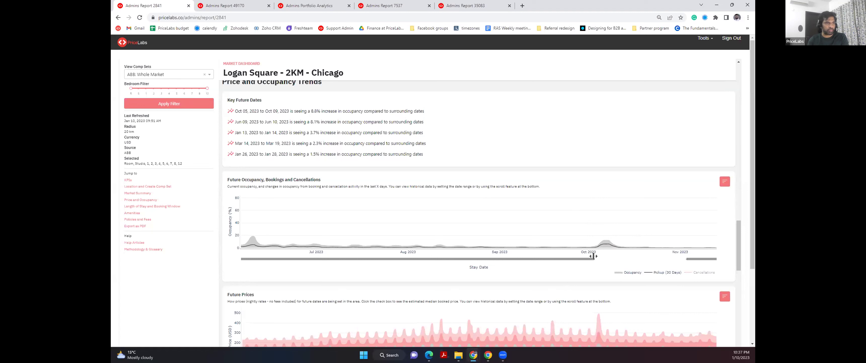
Step: Extend the Logan Square occupancy chart back to October 2021 and compare it with the Supply and Demand and Future Prices charts
drag(593, 256, 226, 271)
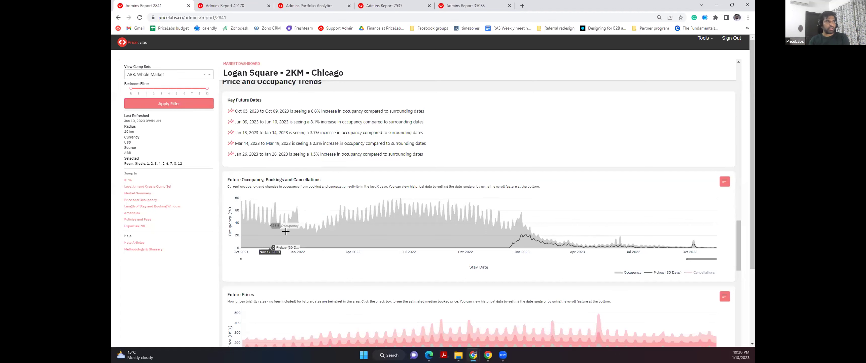
scroll(269, 229, up, 1)
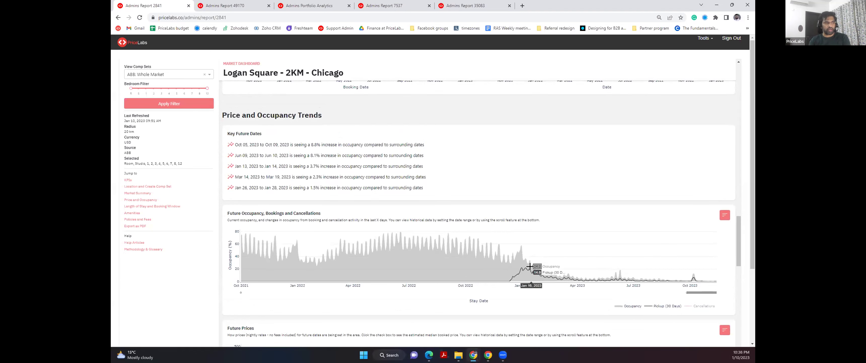
scroll(480, 219, up, 5)
scroll(480, 219, up, 4)
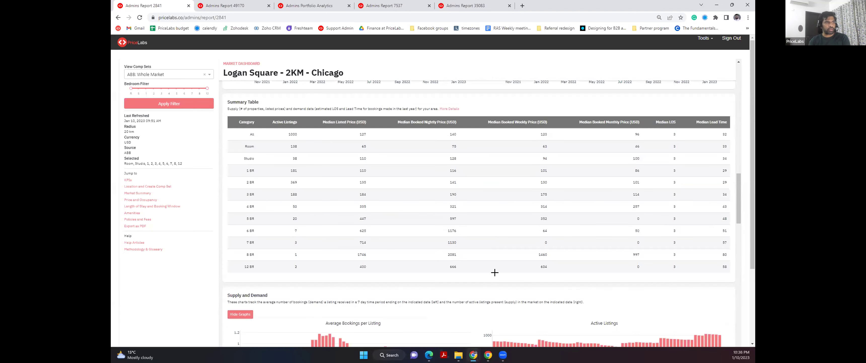
scroll(499, 271, down, 3)
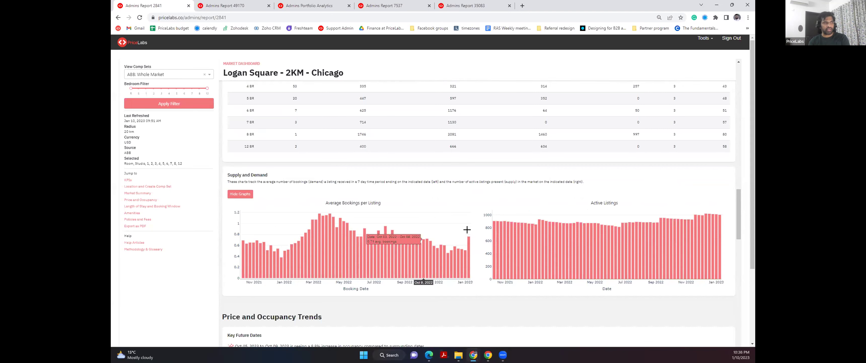
scroll(387, 238, down, 10)
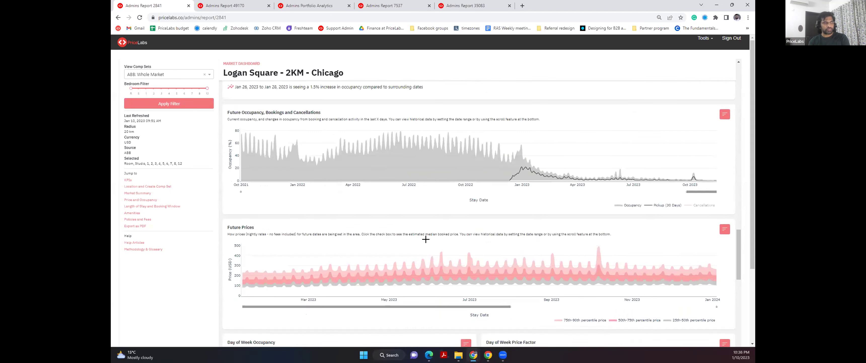
scroll(426, 239, up, 5)
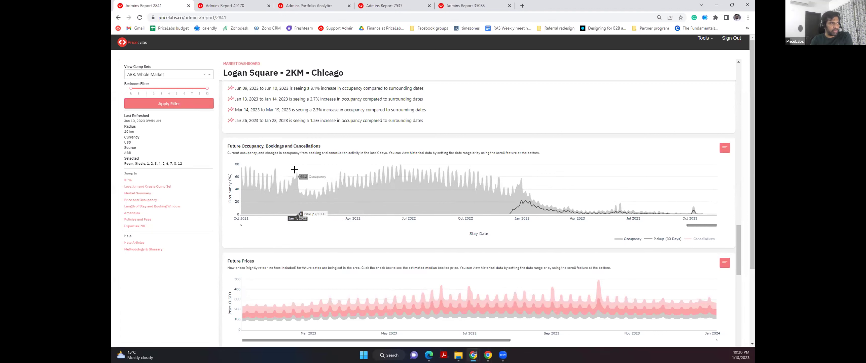
scroll(510, 176, down, 2)
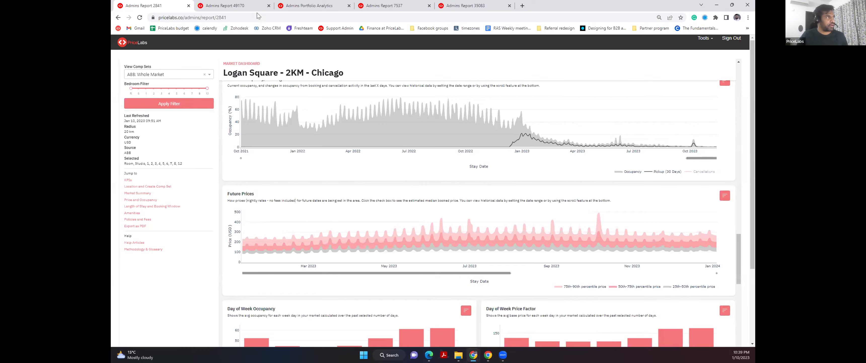
Step: Switch to the Portfolio Analytics dashboard and show its Key Performance Indicators
click(296, 6)
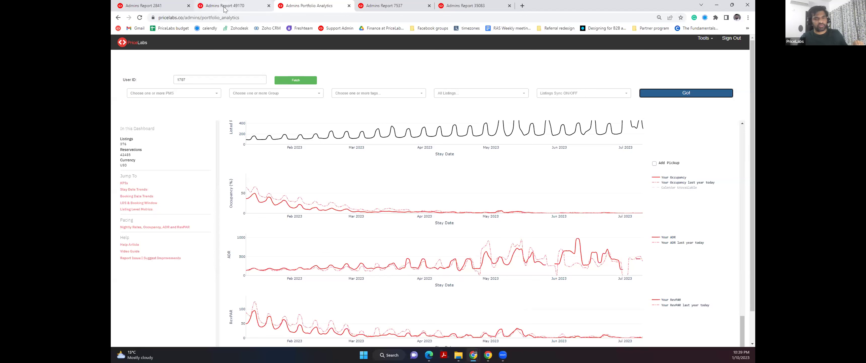
mouse_move(225, 9)
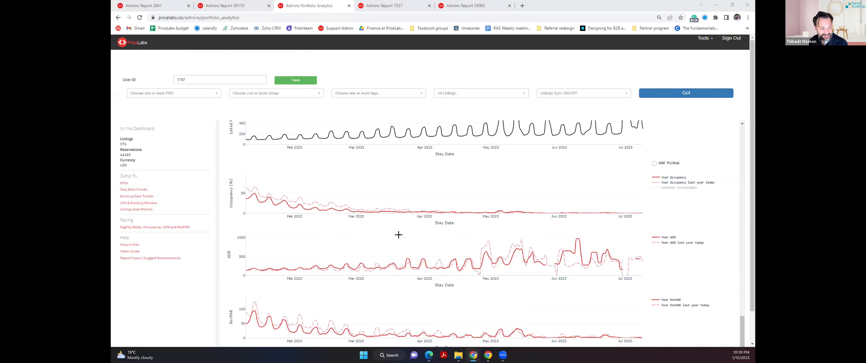
scroll(627, 182, down, 10)
scroll(687, 153, up, 3)
scroll(687, 153, up, 10)
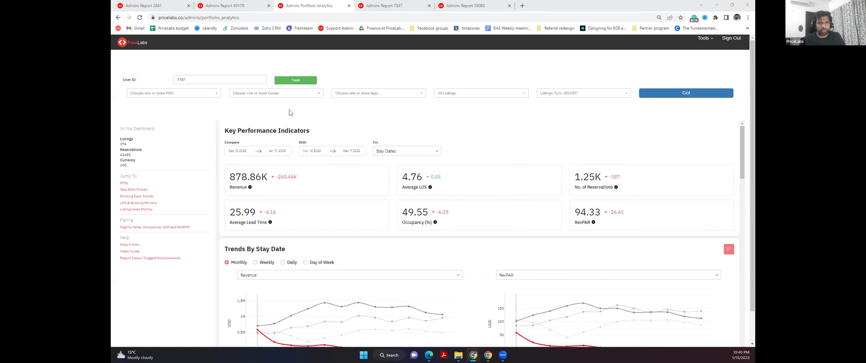
key(alt+Tab)
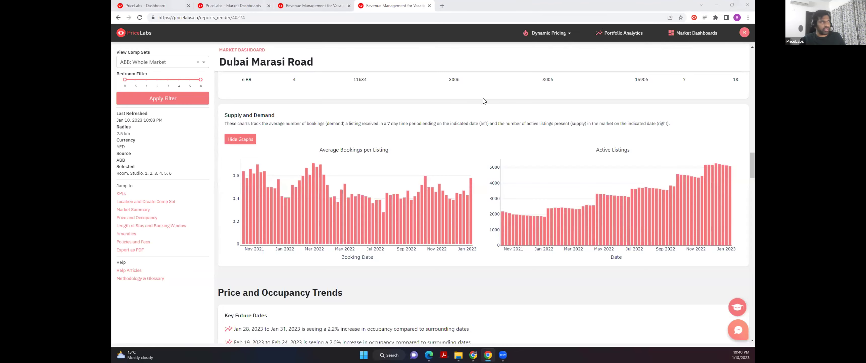
key(alt+Tab)
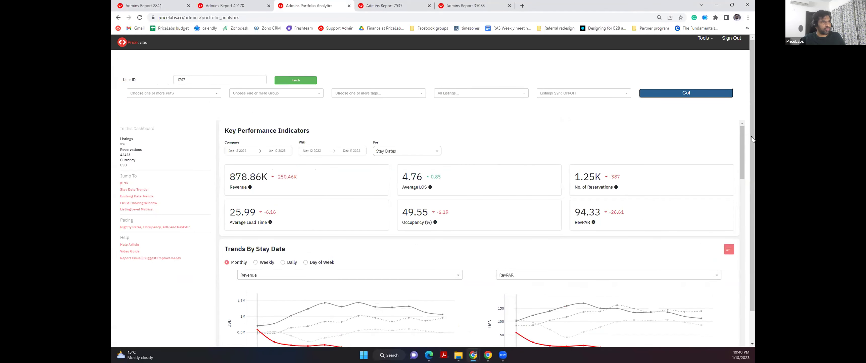
Step: Examine the portfolio's Key Performance Indicators and the monthly Trends By Stay Date charts for revenue, RevPAR, occupancy and ADR
scroll(386, 98, down, 1)
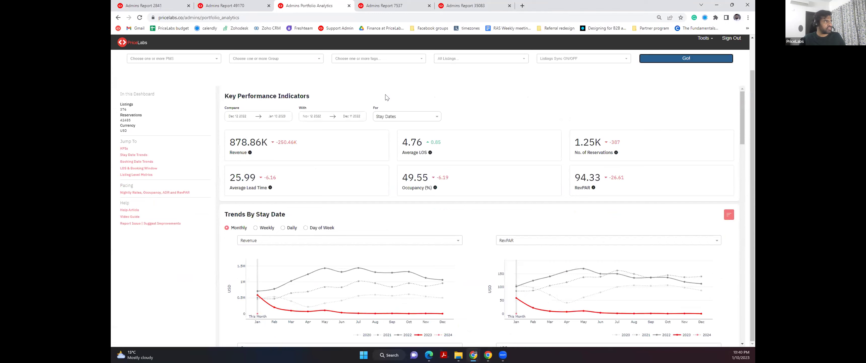
scroll(377, 170, up, 1)
scroll(607, 155, down, 2)
scroll(607, 155, down, 3)
scroll(710, 156, up, 1)
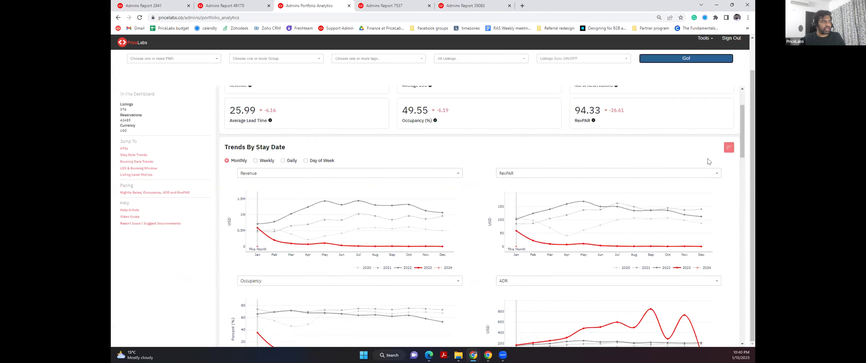
scroll(709, 161, up, 2)
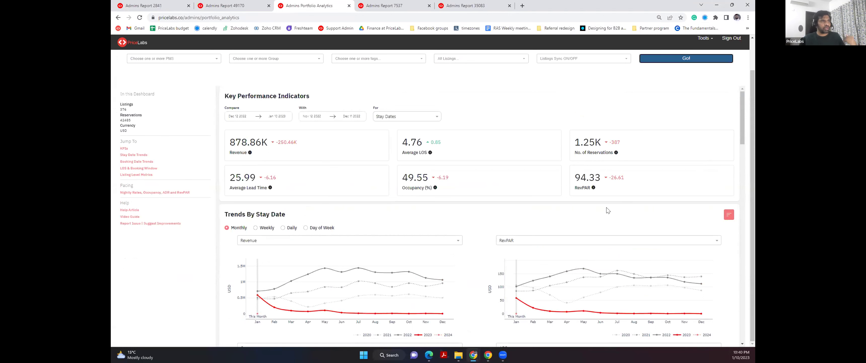
scroll(510, 245, down, 1)
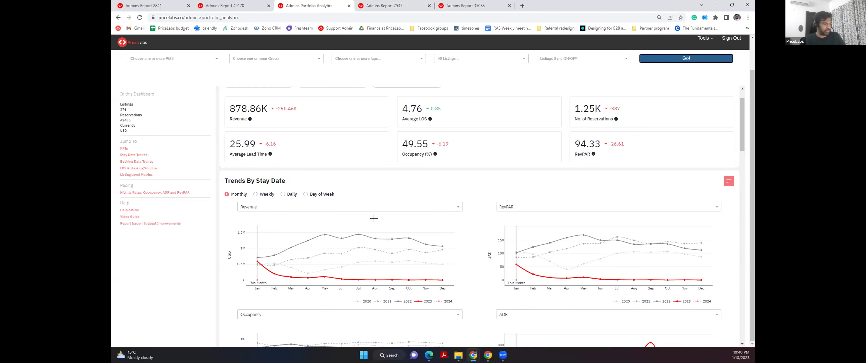
Step: Examine the Trends By Stay Date and Trends by Booking Creation Date charts against previous years
scroll(372, 181, down, 2)
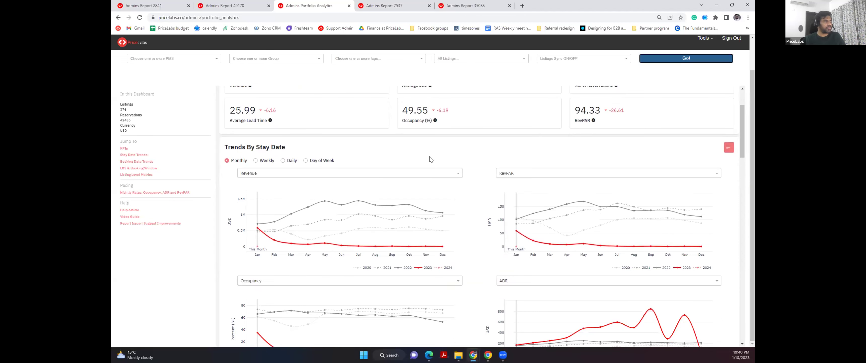
scroll(232, 215, down, 1)
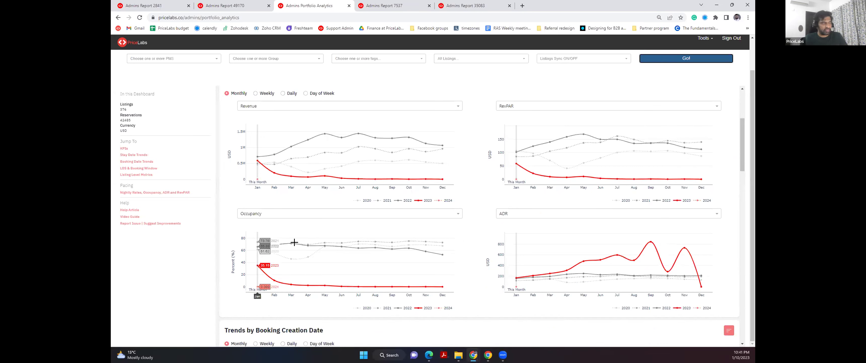
scroll(396, 245, down, 10)
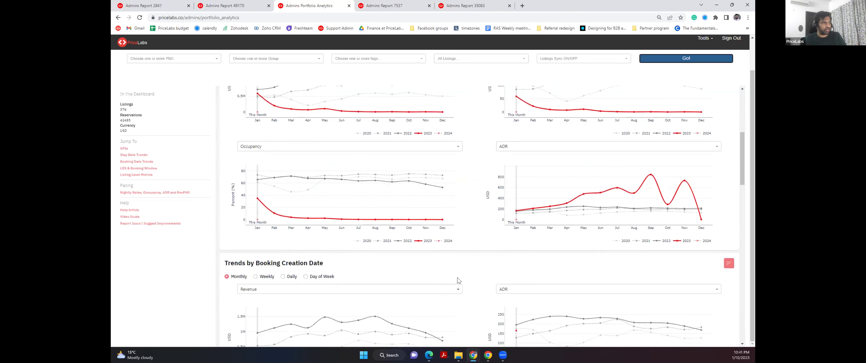
scroll(458, 261, down, 6)
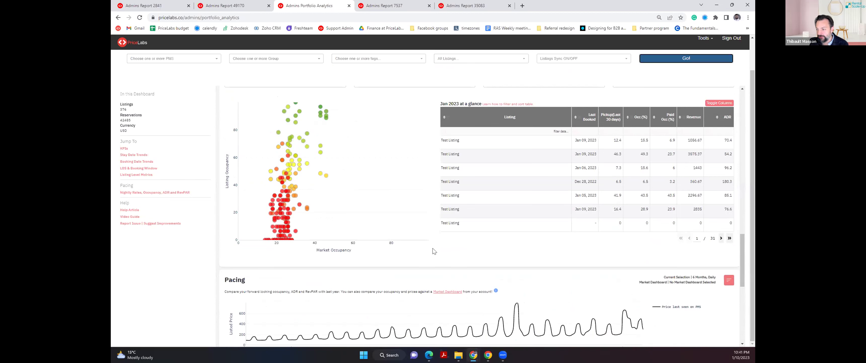
scroll(437, 195, up, 5)
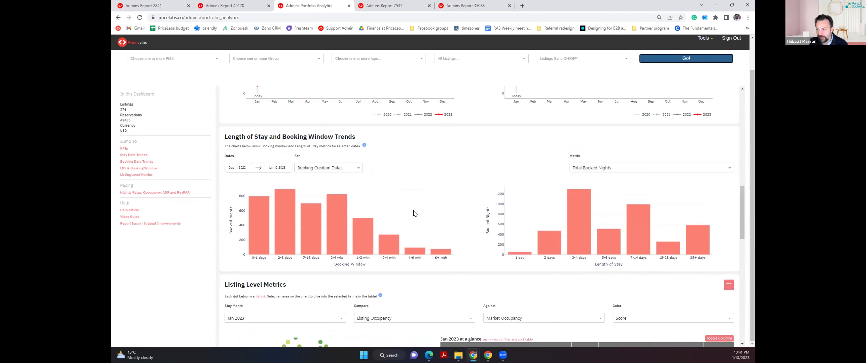
scroll(415, 212, up, 2)
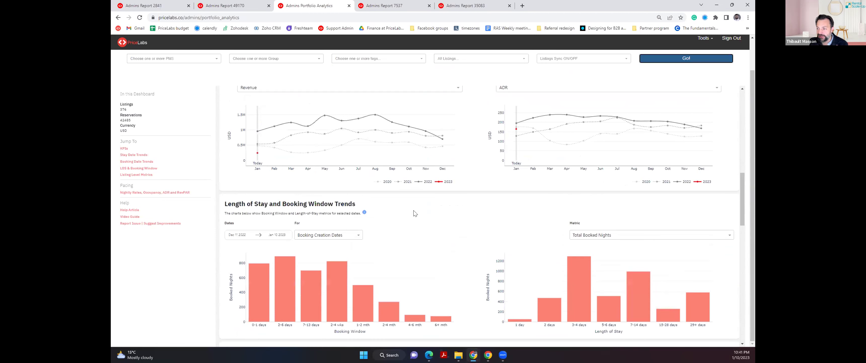
scroll(415, 213, up, 2)
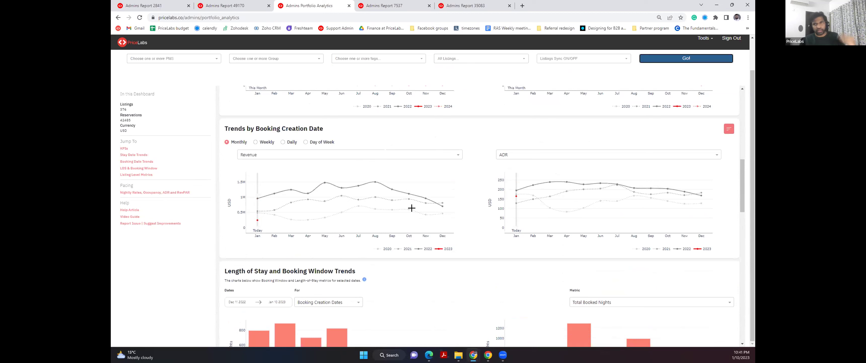
mouse_move(409, 211)
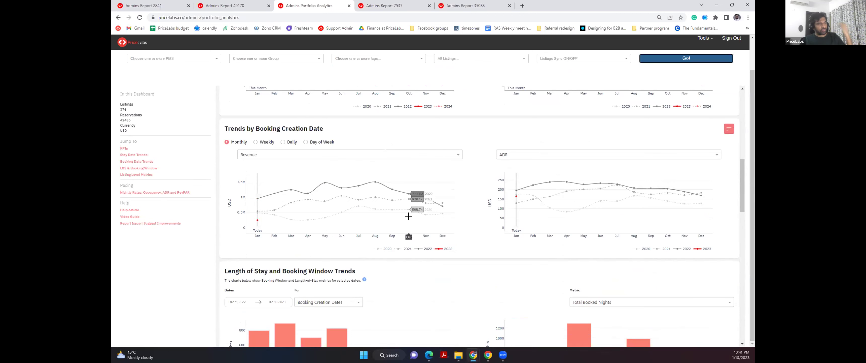
Step: Review the Length of Stay and Booking Window Trends, Listing Level Metrics and Pacing sections of the portfolio dashboard
scroll(409, 211, down, 4)
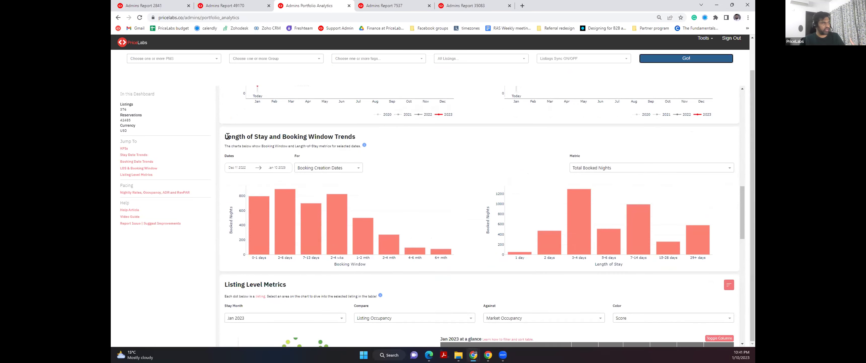
scroll(365, 196, down, 2)
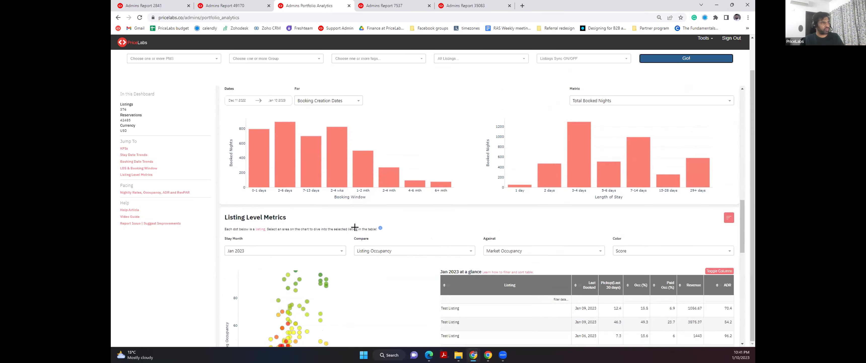
scroll(355, 228, down, 6)
scroll(355, 228, down, 2)
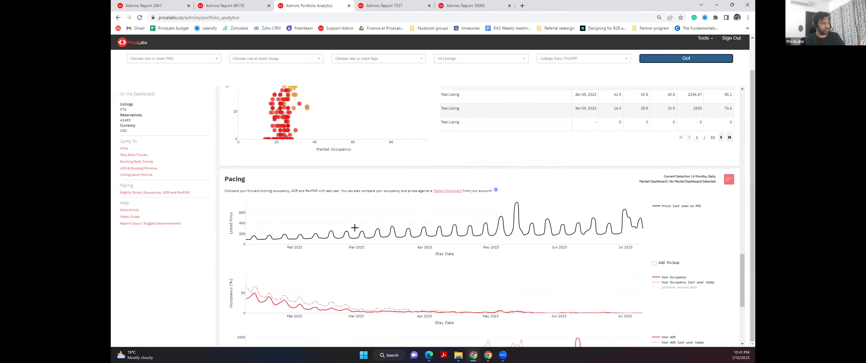
scroll(355, 227, down, 1)
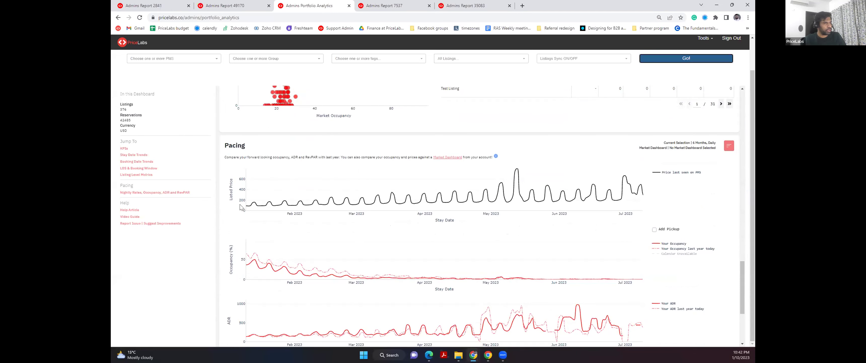
scroll(252, 301, down, 1)
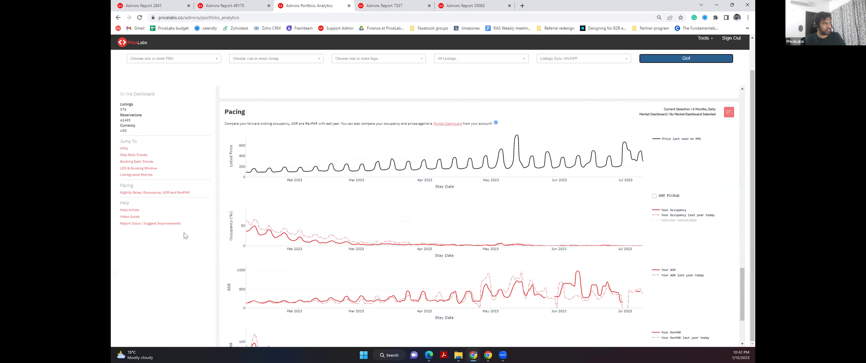
double_click(225, 111)
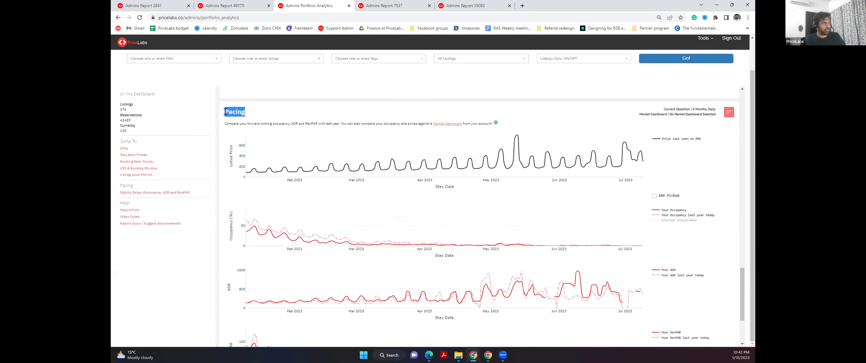
mouse_move(397, 238)
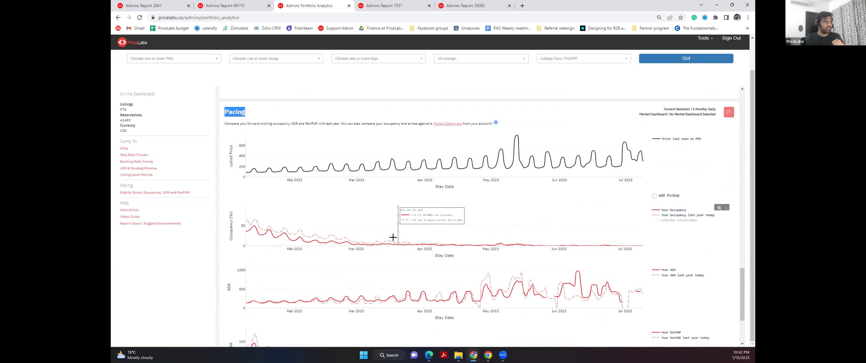
scroll(306, 185, down, 1)
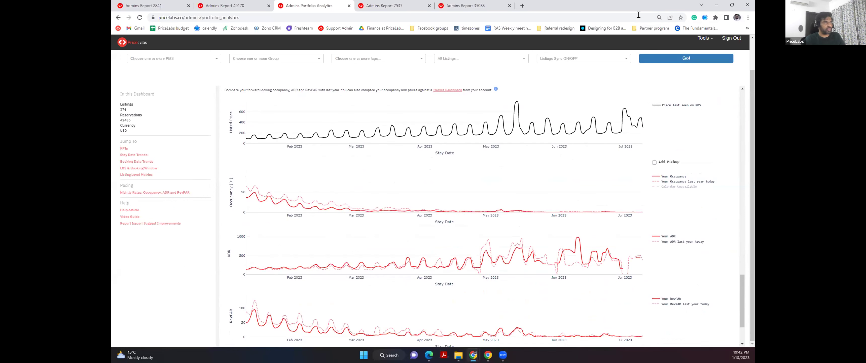
Step: Reset the page zoom to 100% and narrow the Pacing Occupancy chart to about January 12 through February 8, 2023
click(659, 18)
click(671, 30)
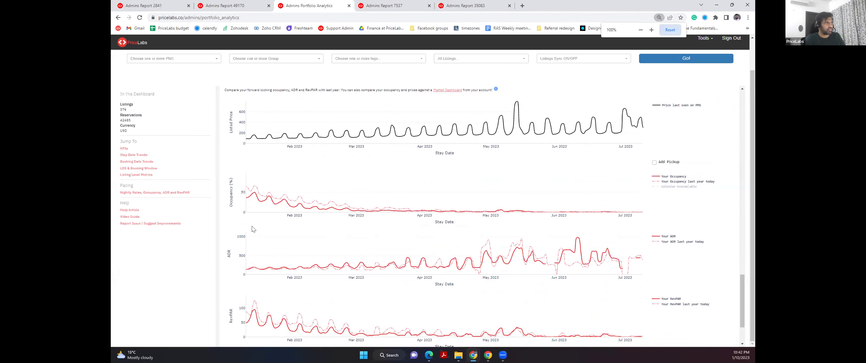
scroll(360, 197, down, 2)
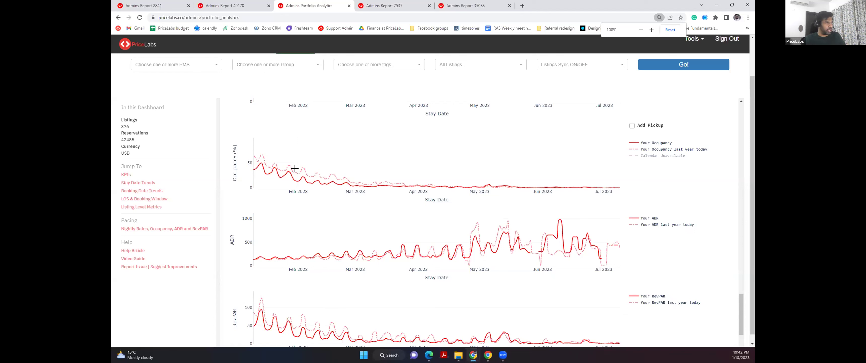
drag(258, 163, 313, 180)
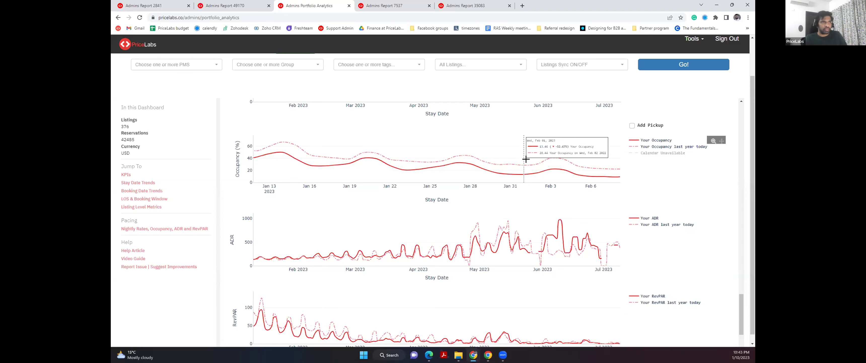
Step: Show the Pacing Occupancy chart for about January 2021 through December 2022, and for about December 2022 through May 2023
double_click(500, 158)
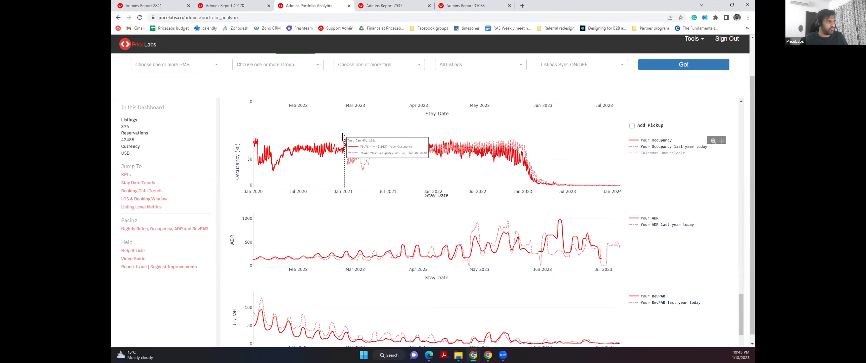
drag(342, 137, 514, 179)
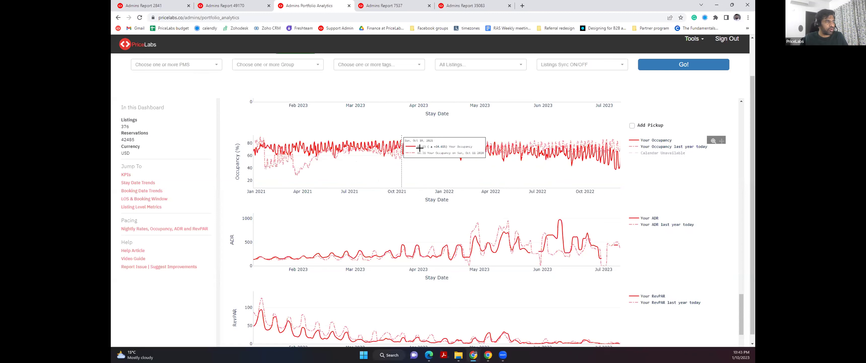
double_click(576, 165)
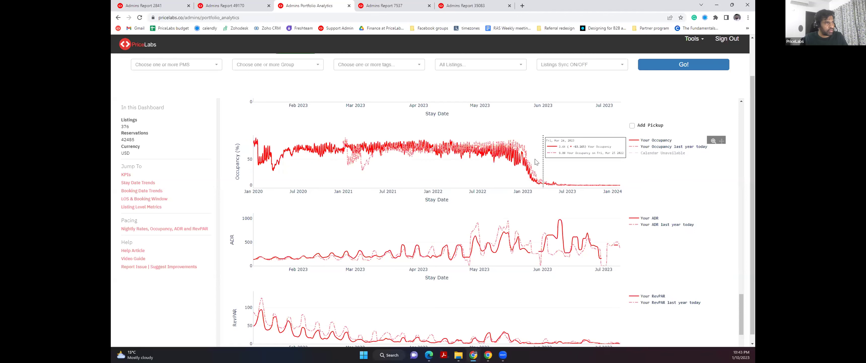
drag(516, 185, 559, 187)
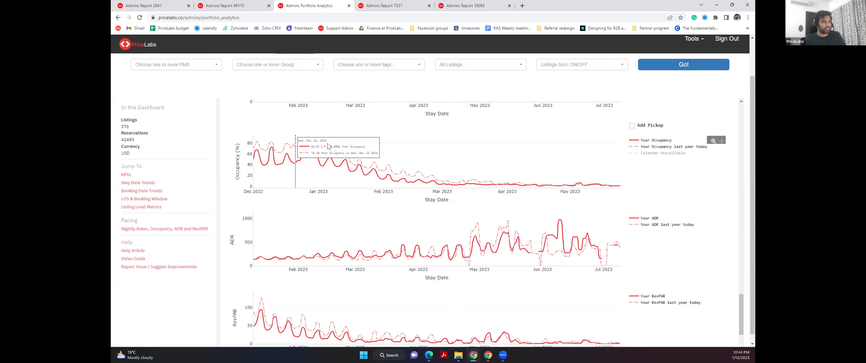
scroll(420, 151, down, 2)
scroll(536, 183, up, 2)
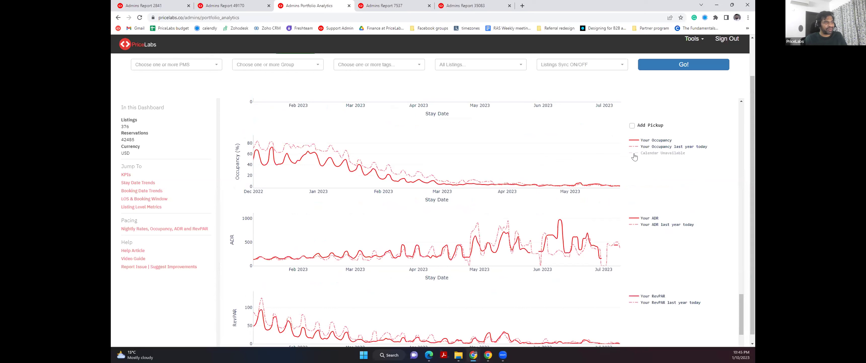
Step: Add pickup to the Pacing Occupancy chart and set its visible range to about January through December 2023
click(632, 125)
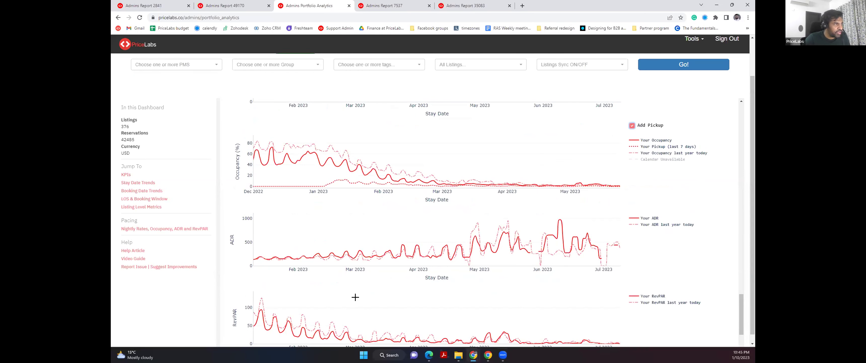
drag(323, 183, 430, 202)
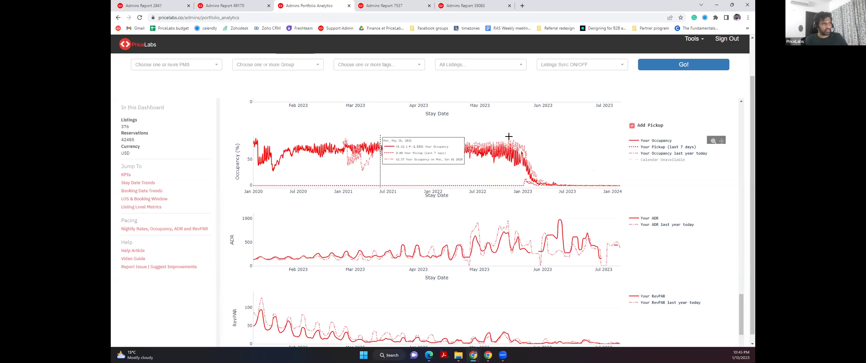
drag(522, 137, 606, 186)
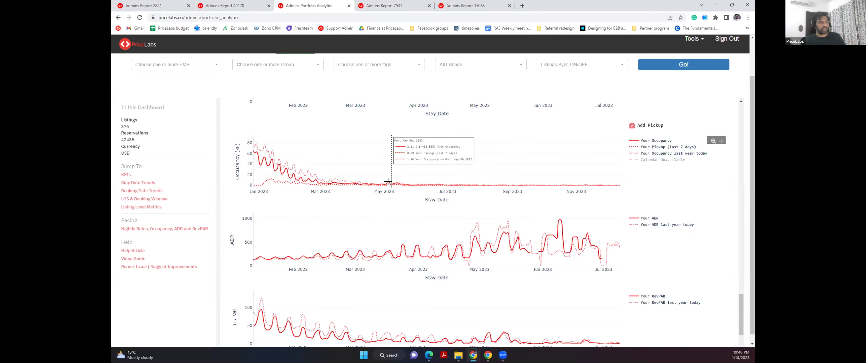
Step: Compare the Pacing section's ADR and RevPAR charts with its occupancy and pickup curves and last year's figures
scroll(537, 214, down, 1)
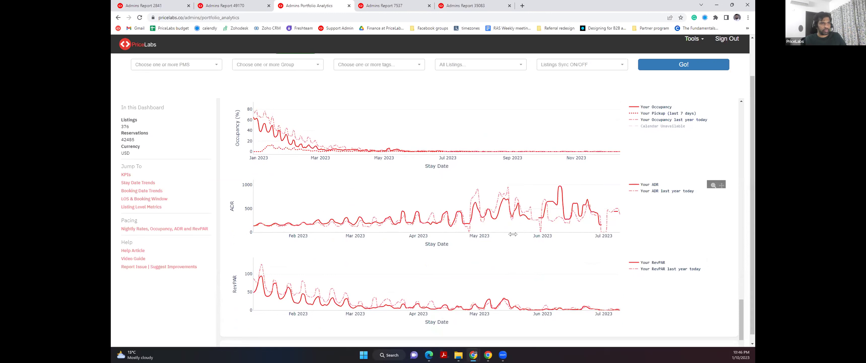
scroll(513, 234, down, 1)
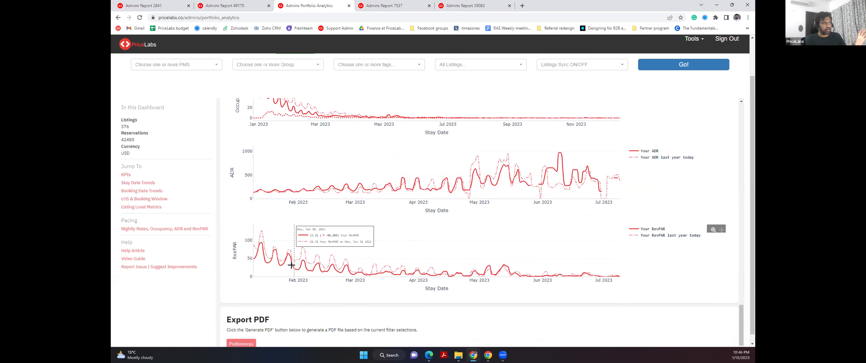
scroll(235, 235, up, 3)
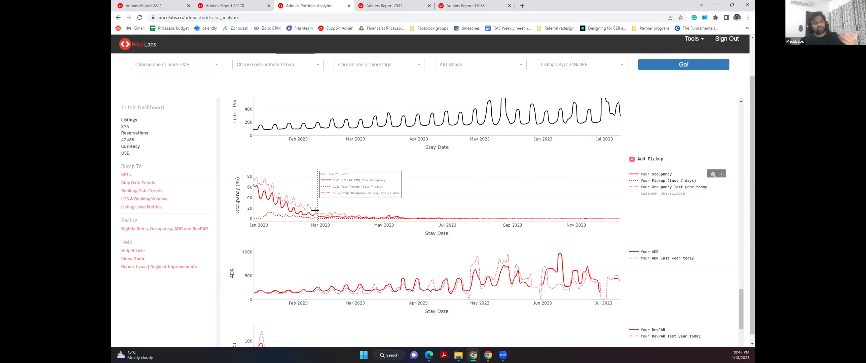
scroll(296, 276, up, 2)
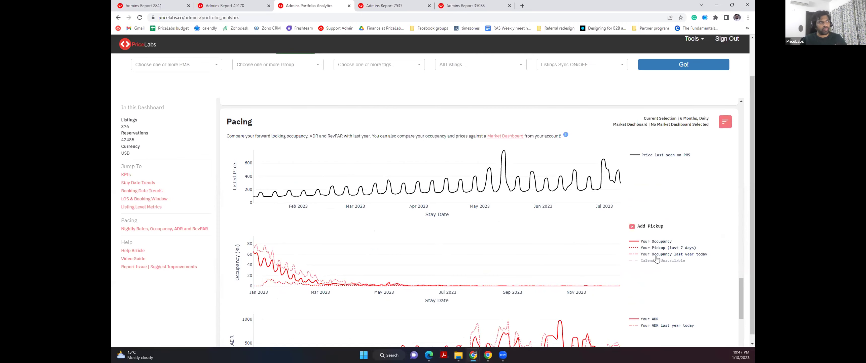
Step: Compare the Pacing section with the DFW - Dallas market dashboard, using the ABB: All Bedrooms compset
scroll(354, 307, down, 1)
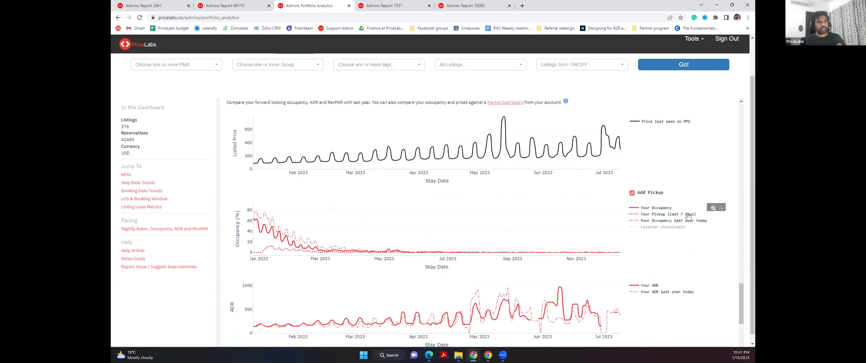
scroll(738, 121, up, 1)
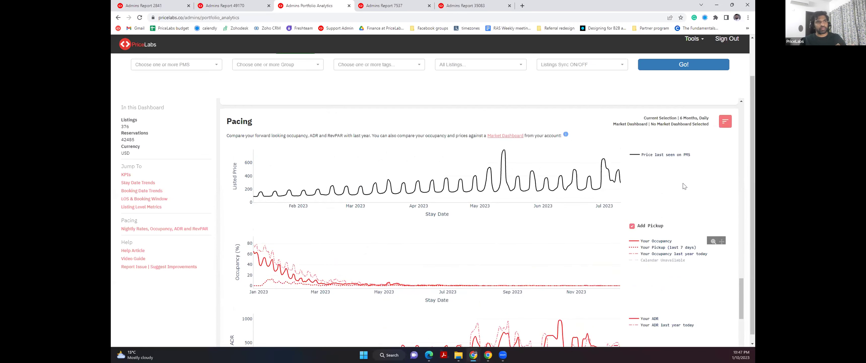
click(725, 123)
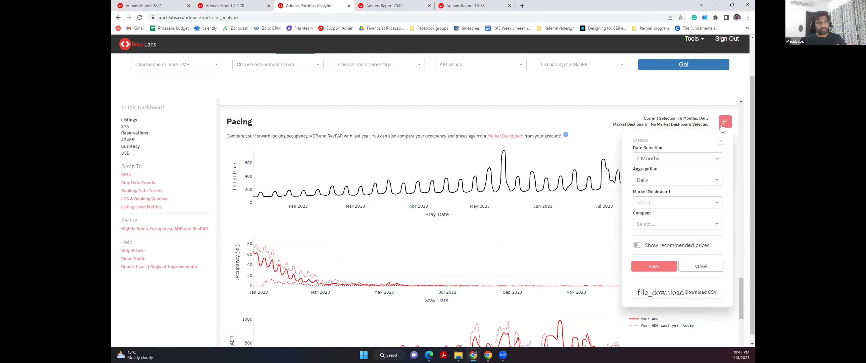
click(660, 203)
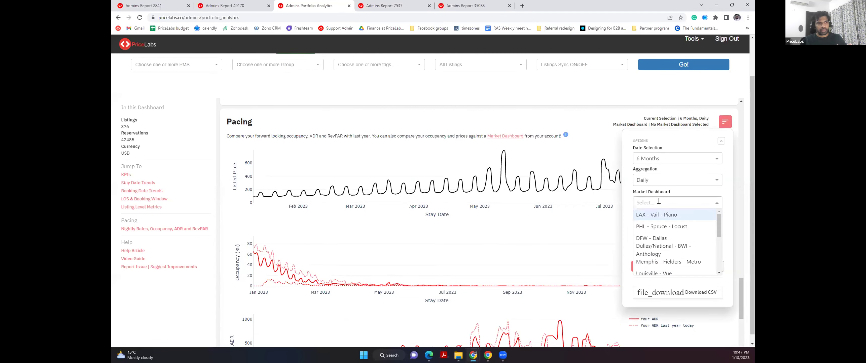
click(663, 239)
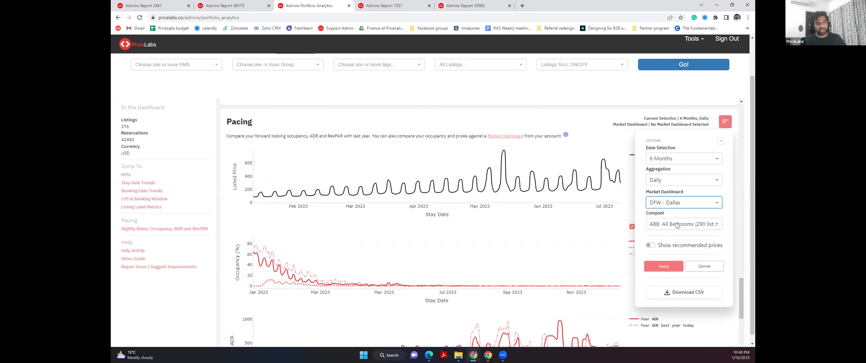
click(675, 222)
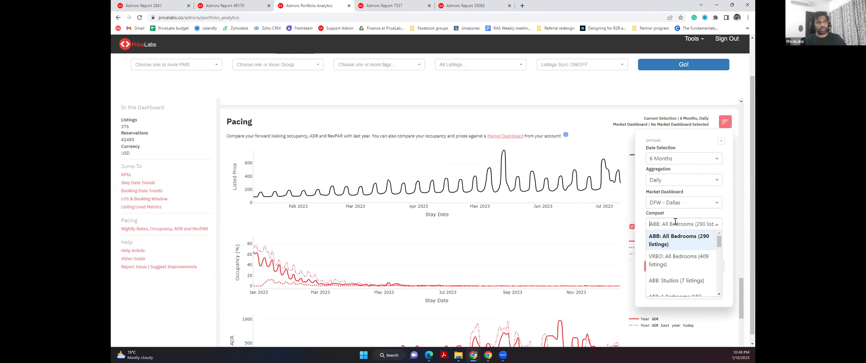
click(682, 239)
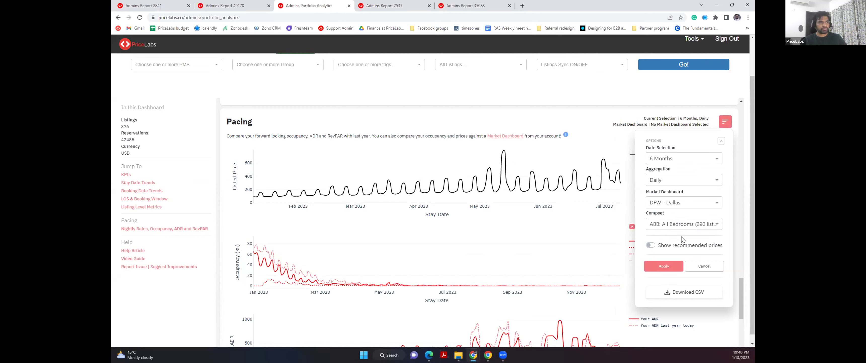
click(663, 266)
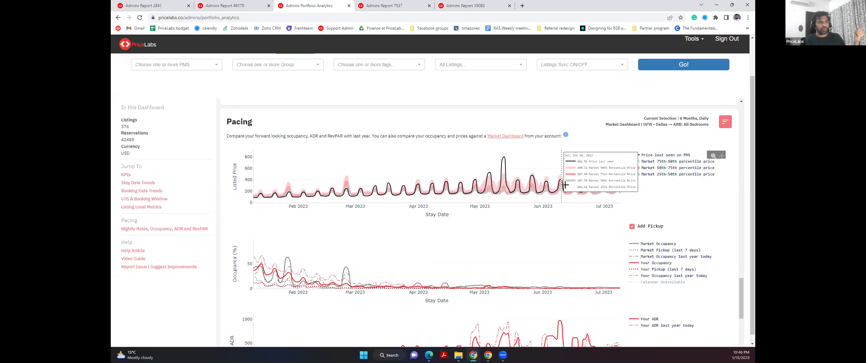
Step: Narrow the Pacing Occupancy chart to about January 15 through February 10, 2023, and hide all of its curves
scroll(400, 246, down, 2)
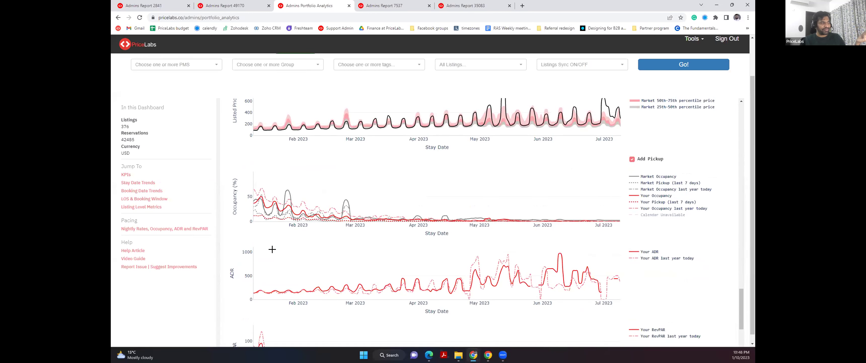
drag(264, 234, 316, 235)
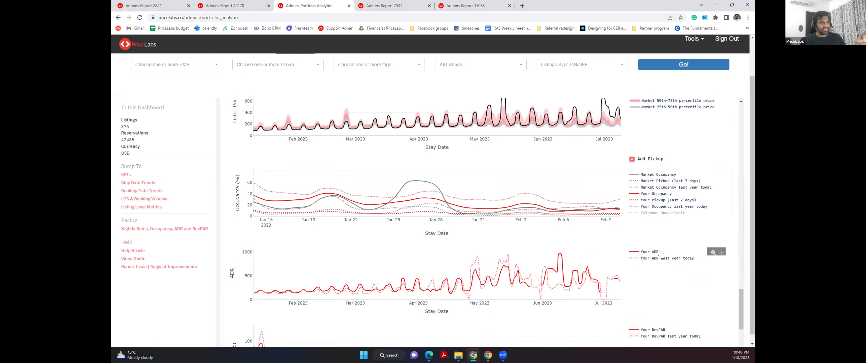
click(660, 175)
click(660, 181)
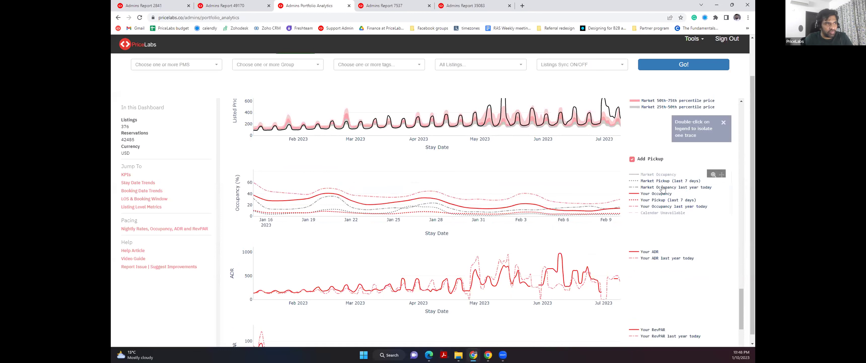
click(660, 187)
click(659, 193)
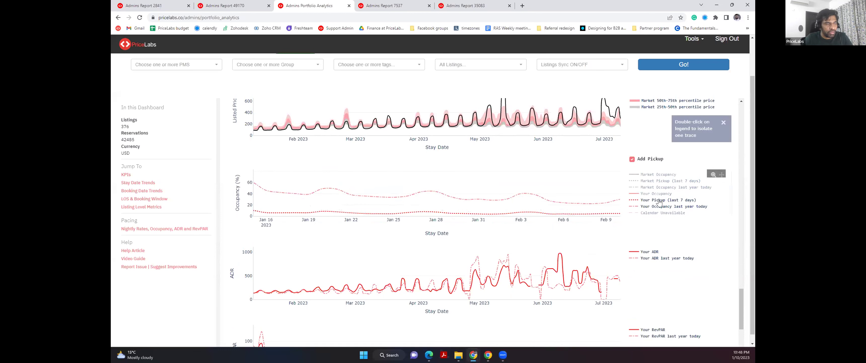
click(660, 199)
click(660, 207)
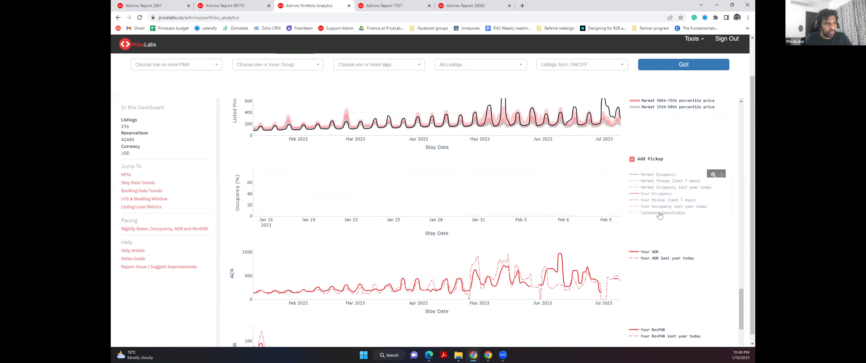
Step: Show Your Occupancy, Market Occupancy and both of their last-year-today curves on the Pacing Occupancy chart
click(654, 195)
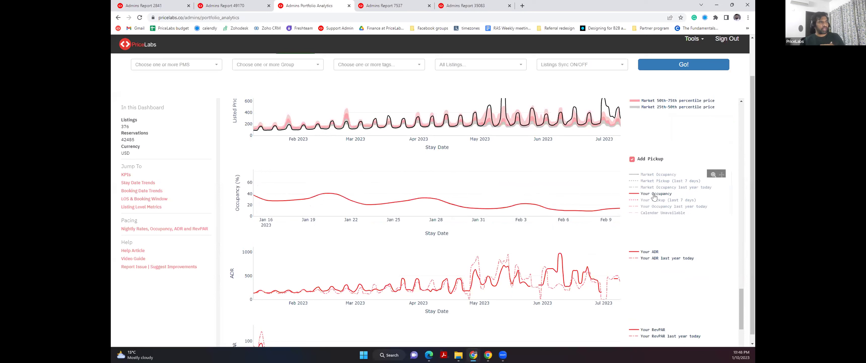
click(654, 174)
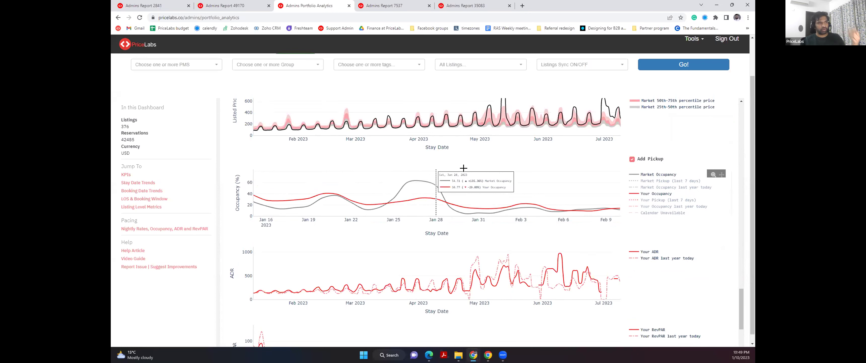
click(662, 209)
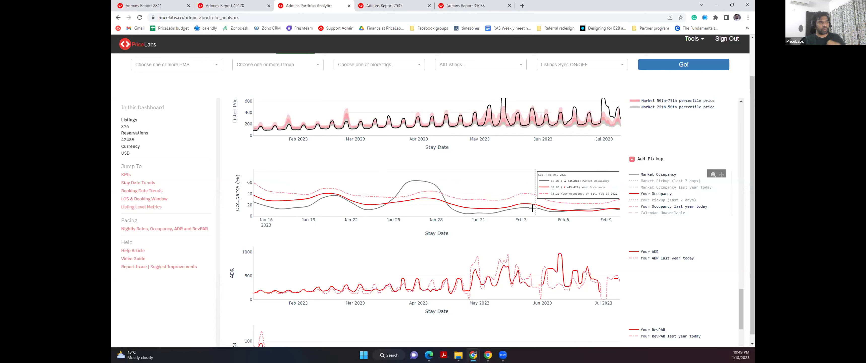
click(673, 187)
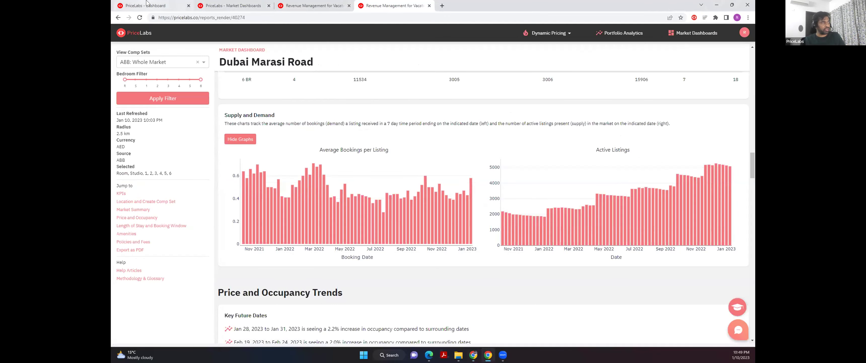
Step: Switch to the Pricing Dashboard, dismiss the trial notice and bring up New Orleans House's neighborhood data
click(147, 5)
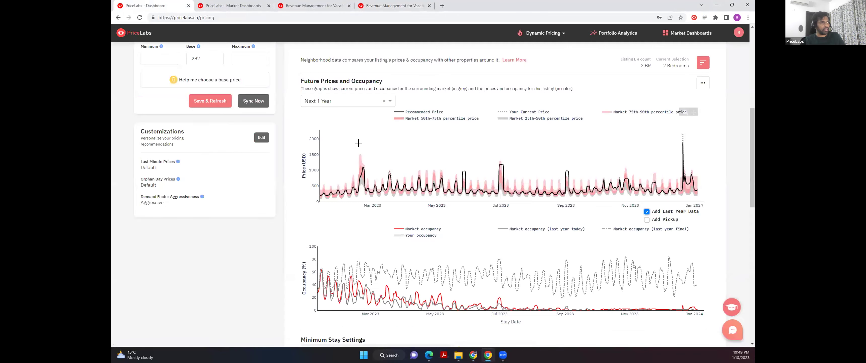
scroll(386, 76, up, 3)
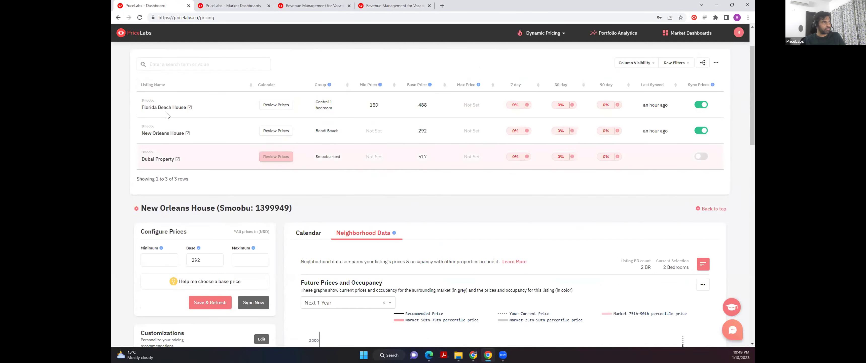
scroll(306, 141, up, 2)
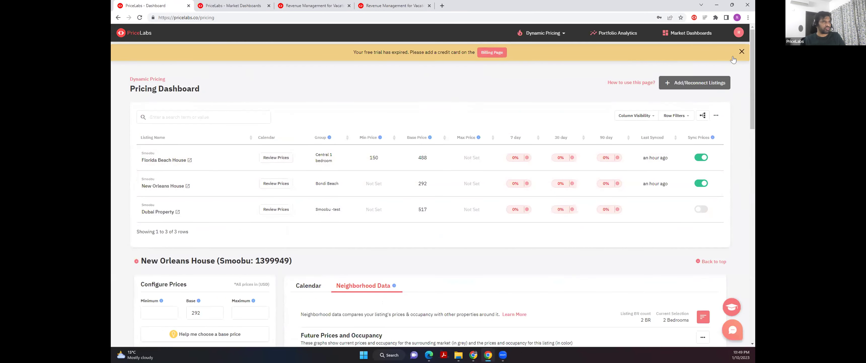
click(740, 52)
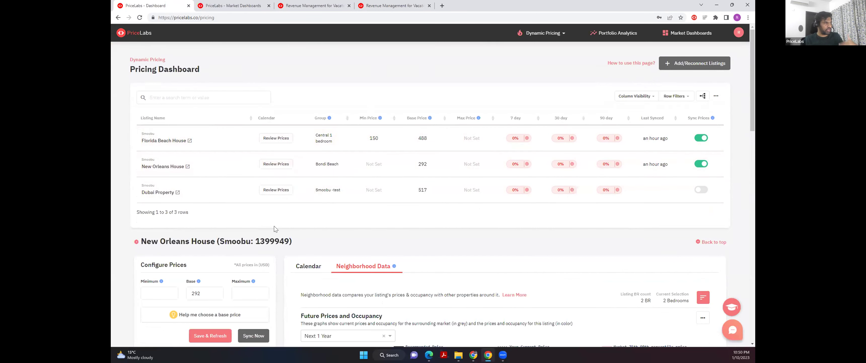
scroll(279, 241, down, 2)
scroll(279, 241, down, 3)
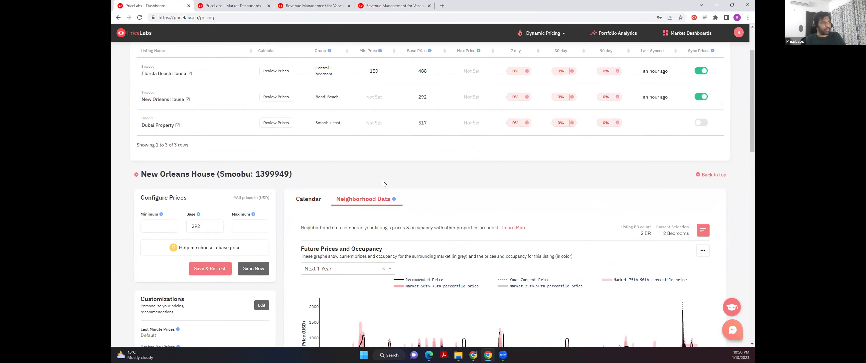
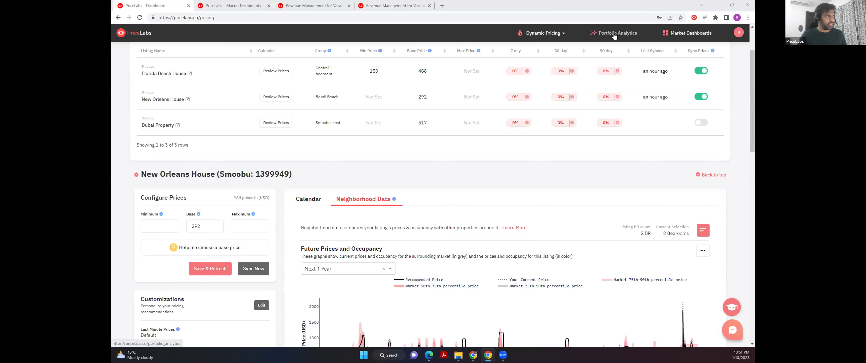
Step: Apply Nearby Listings as the source and 2 bedrooms as the filter for New Orleans House's neighborhood data
scroll(654, 249, down, 3)
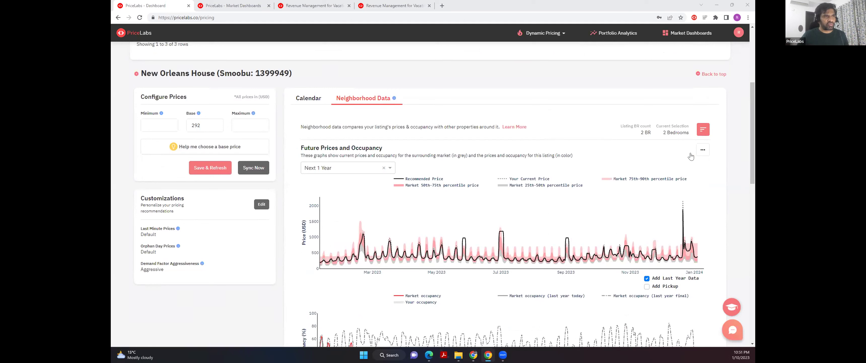
click(704, 130)
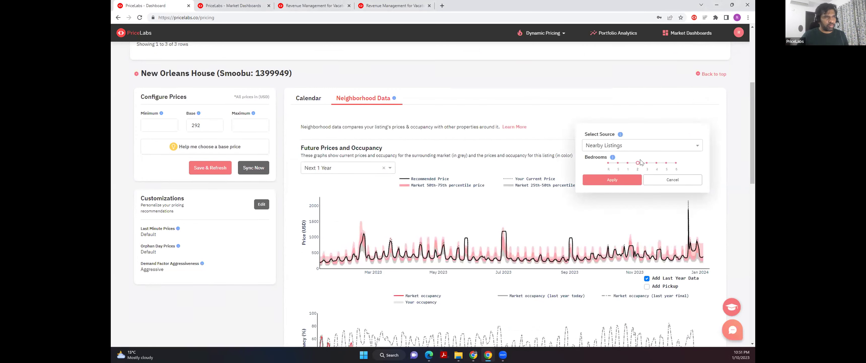
mouse_move(635, 162)
mouse_down()
mouse_move(627, 163)
mouse_move(637, 164)
mouse_up()
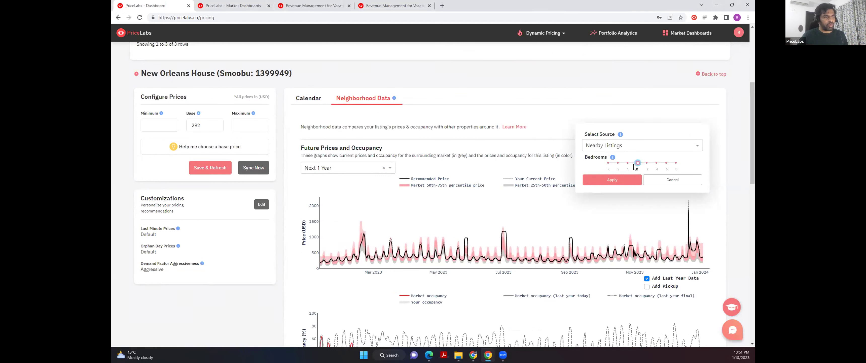
click(611, 178)
Step: Set the Future Prices and Occupancy charts to the next 60 days
scroll(572, 189, down, 4)
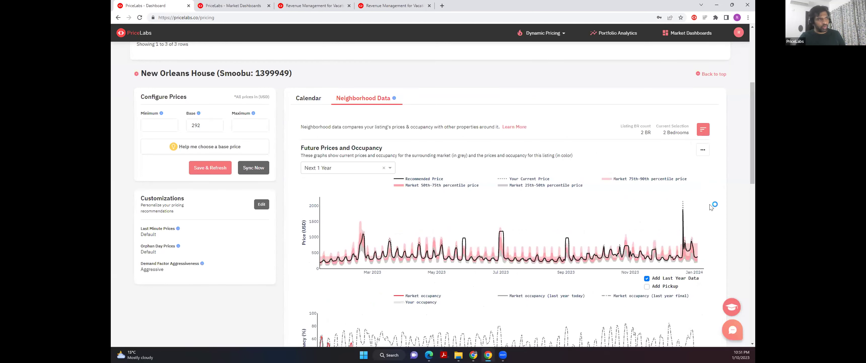
scroll(355, 188, down, 4)
click(359, 102)
click(340, 123)
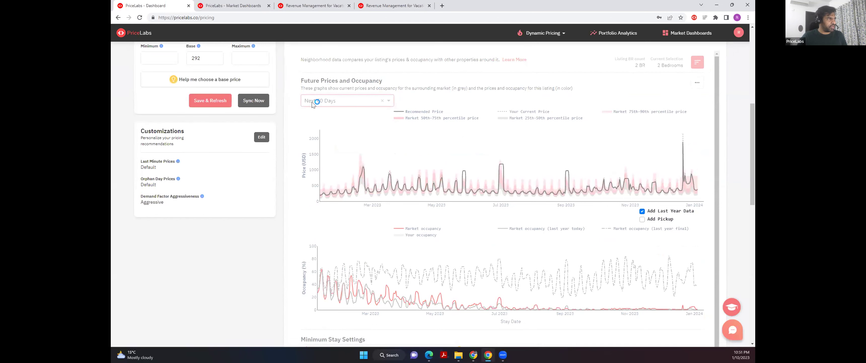
scroll(652, 231, down, 3)
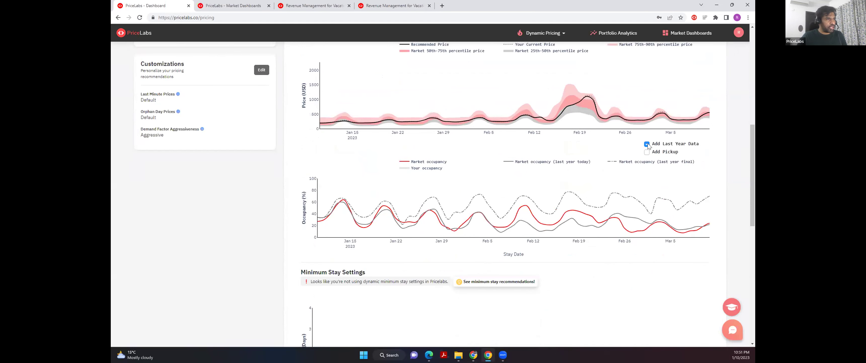
Step: Toggle last year's data off and back on in the occupancy chart, and compare current market occupancy with last year's curves
click(647, 144)
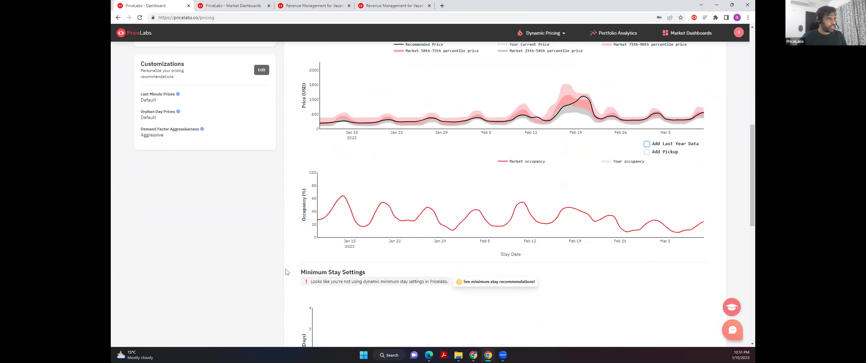
scroll(321, 239, up, 1)
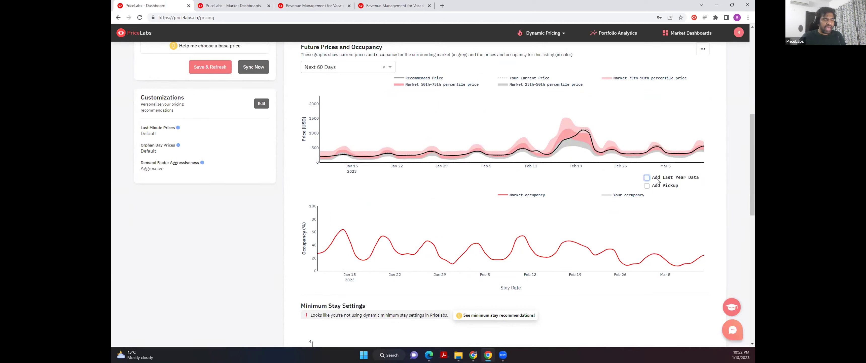
click(647, 178)
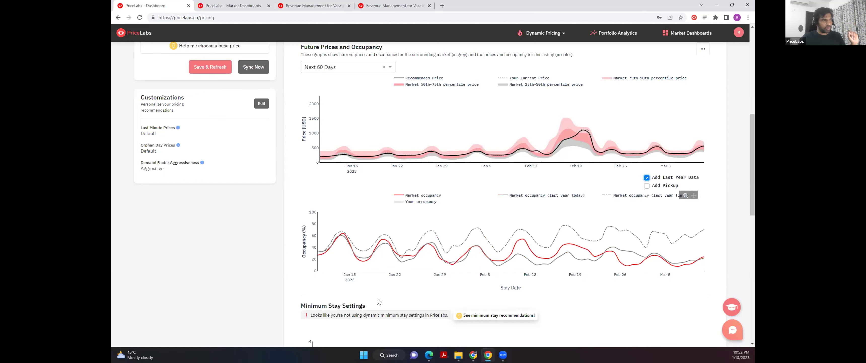
mouse_move(495, 265)
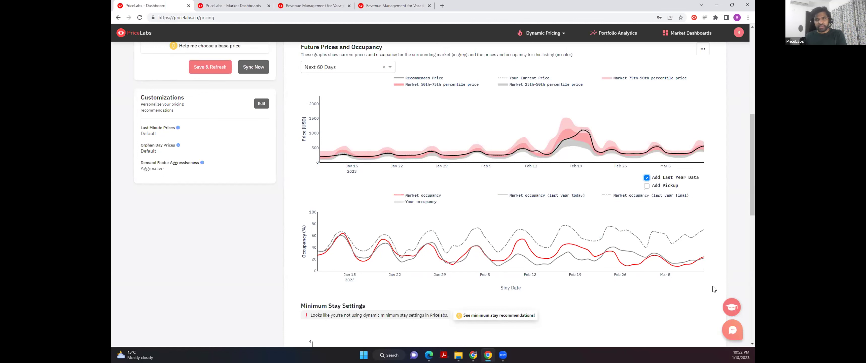
mouse_move(518, 247)
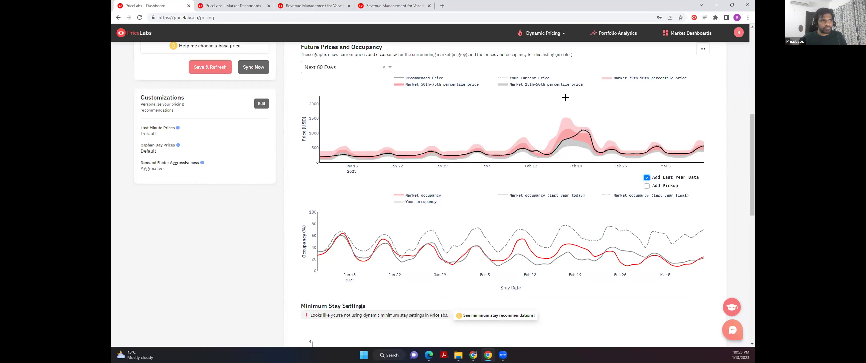
Step: Replace last year's data with pickup in the neighborhood occupancy chart and examine the 7-day market pickup curve
click(647, 177)
click(647, 185)
mouse_move(522, 259)
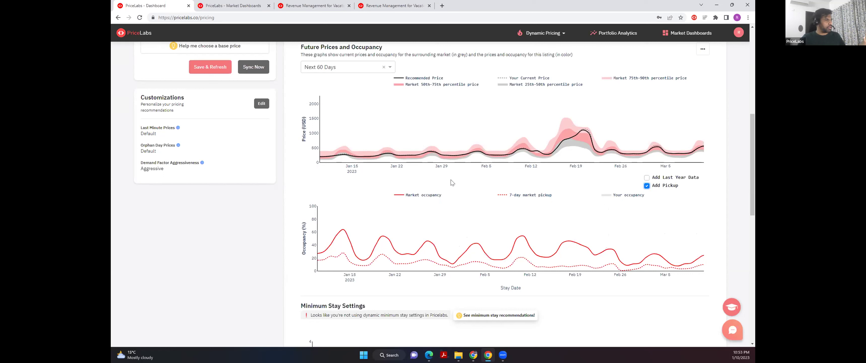
Step: Show the neighborhood Location map and examine the average prices of the 2-bedroom listings around New Orleans House
mouse_move(520, 234)
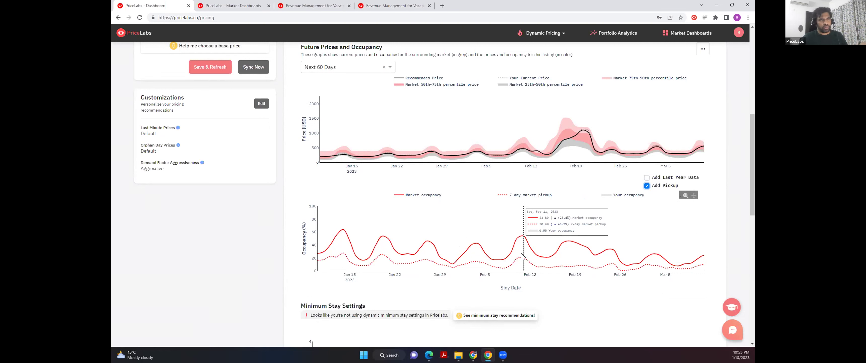
scroll(522, 256, down, 3)
scroll(522, 257, down, 5)
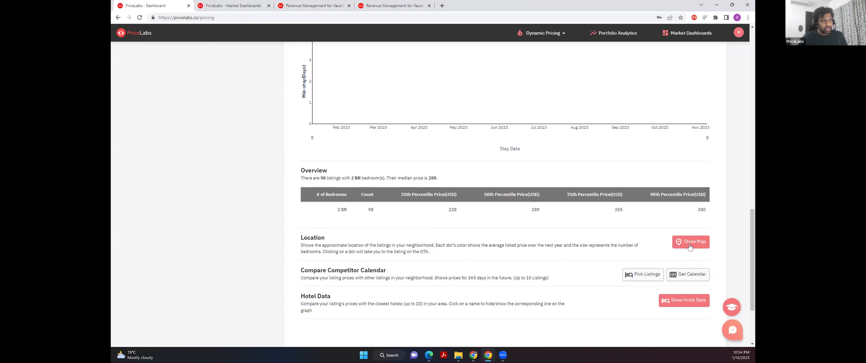
click(689, 247)
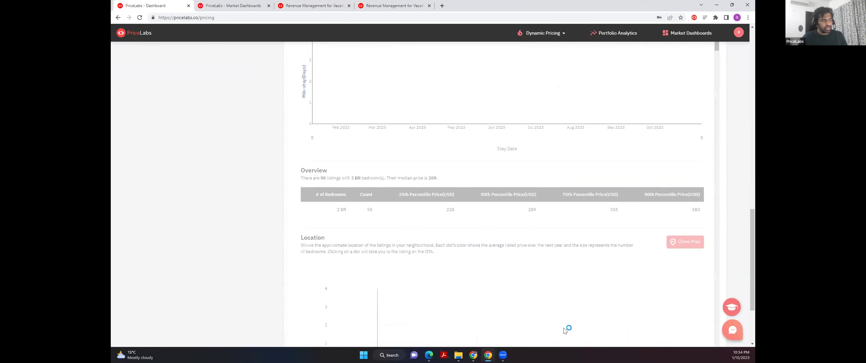
scroll(512, 275, down, 2)
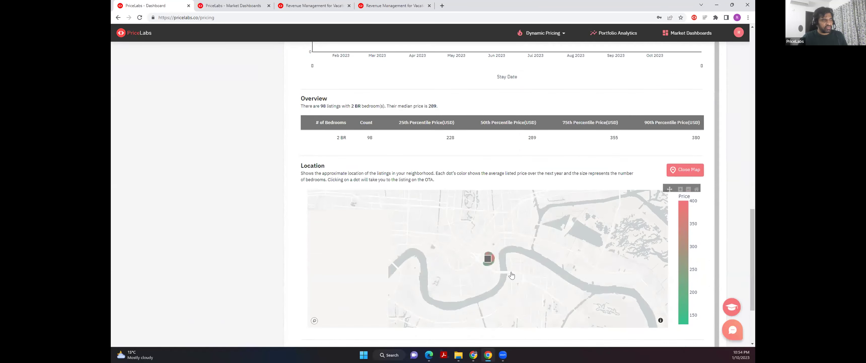
scroll(486, 248, up, 5)
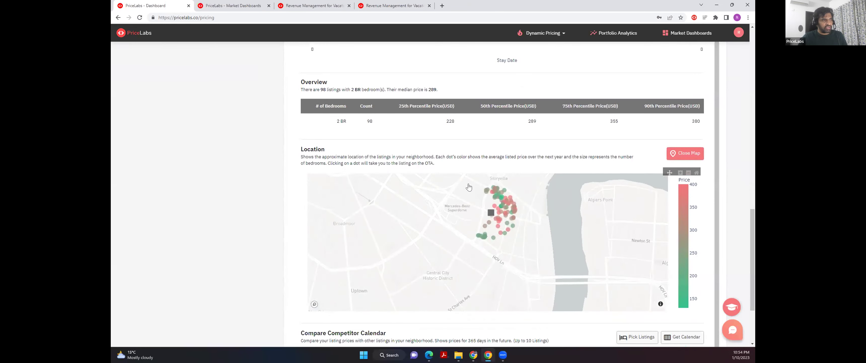
scroll(509, 246, up, 1)
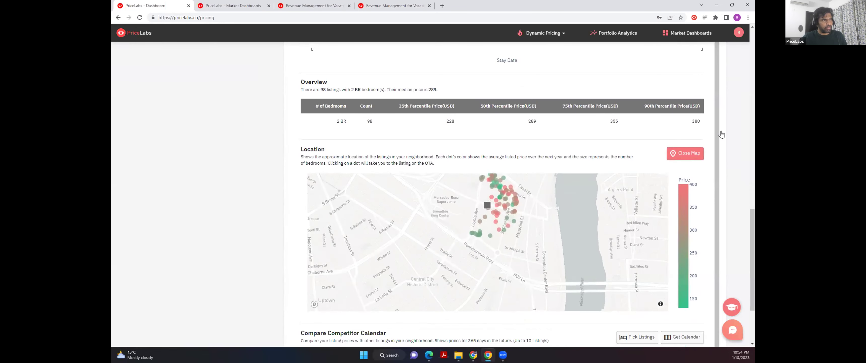
Step: Add last year's data alongside pickup in the occupancy chart and compare market occupancy and 7-day pickup with last year
scroll(711, 133, up, 3)
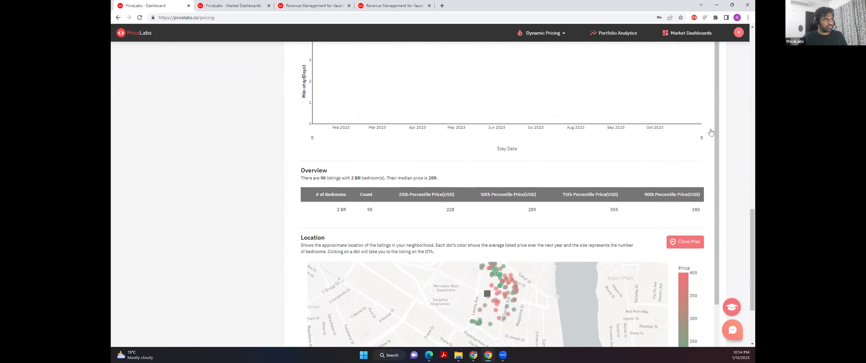
scroll(711, 132, up, 8)
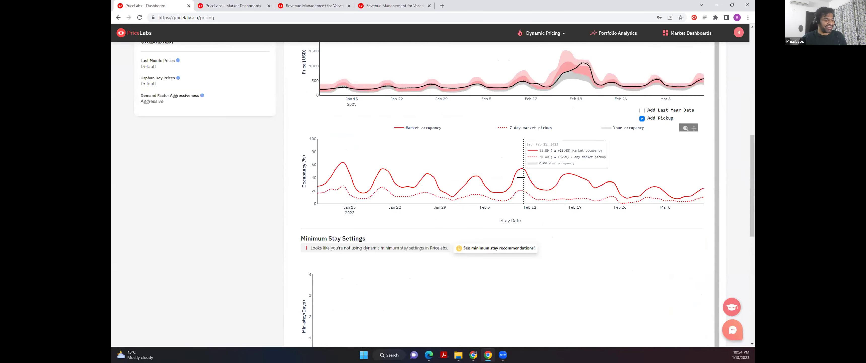
scroll(675, 219, down, 3)
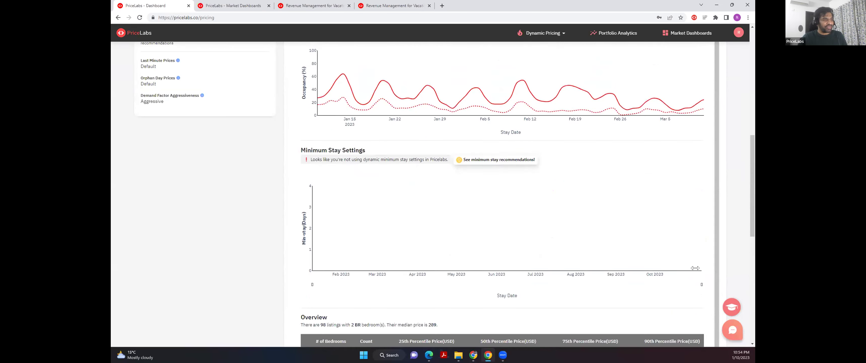
scroll(696, 268, down, 9)
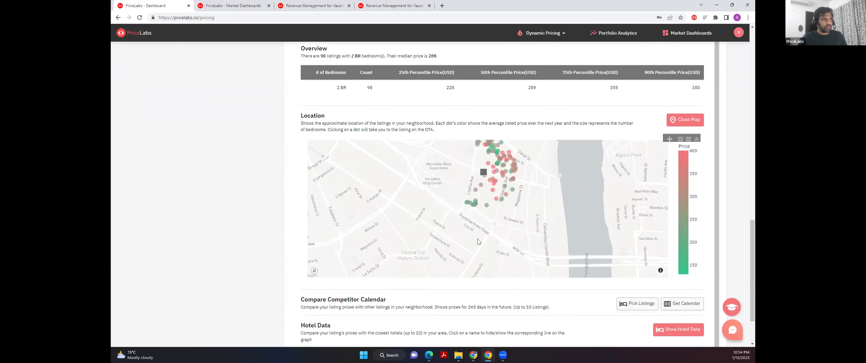
scroll(617, 106, up, 3)
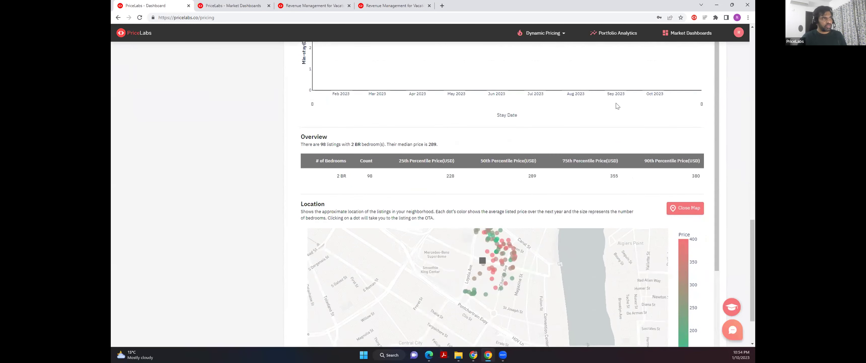
scroll(617, 106, up, 9)
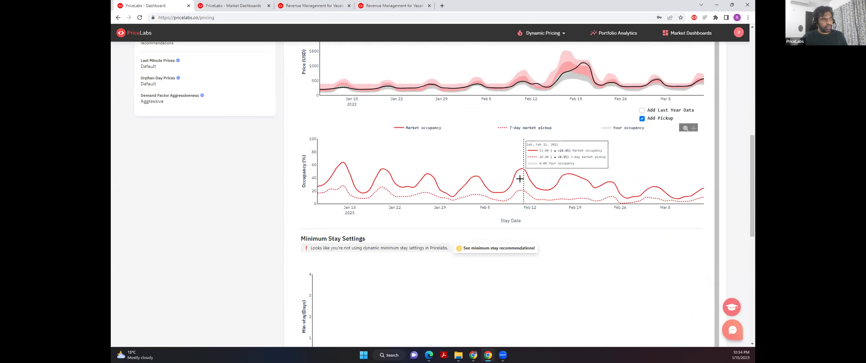
click(642, 111)
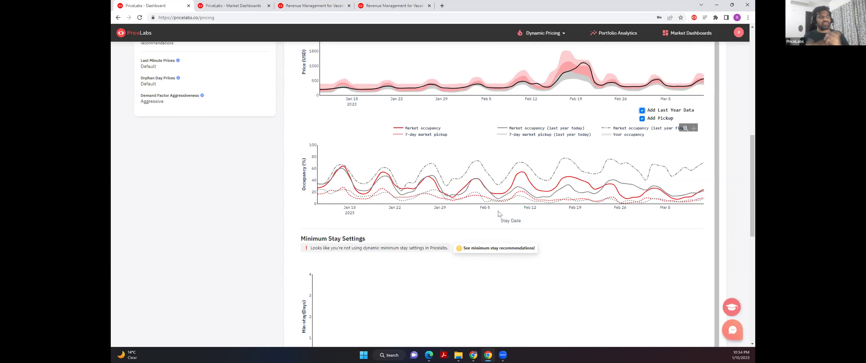
mouse_move(526, 170)
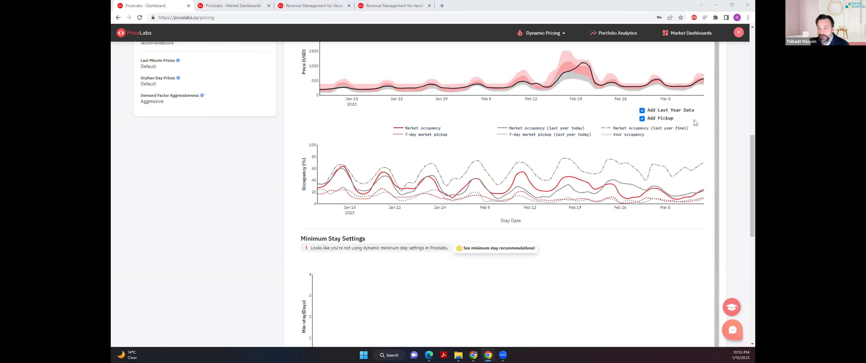
mouse_move(368, 181)
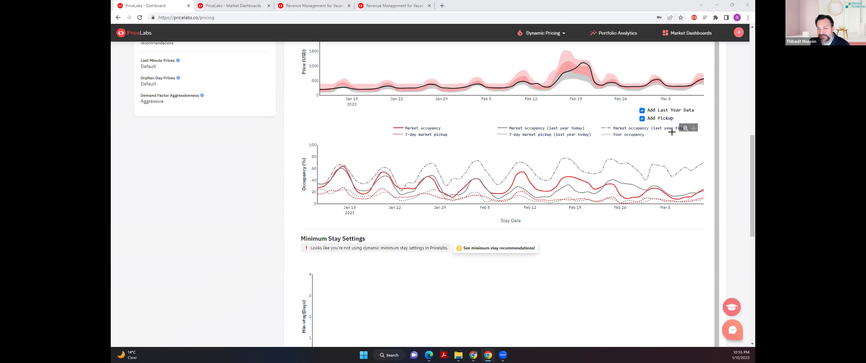
mouse_move(687, 186)
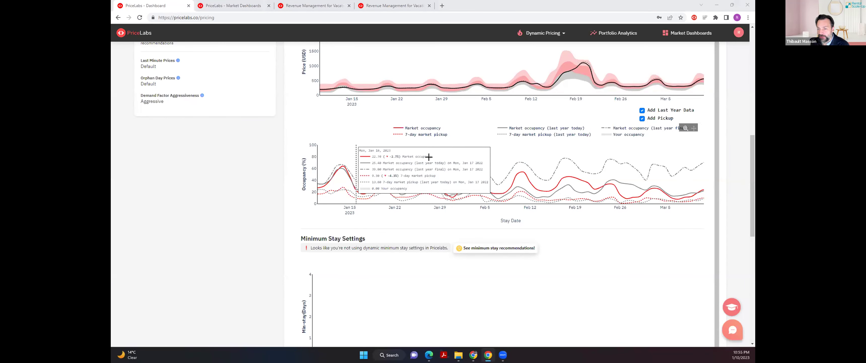
Step: Compare the recommended price with the market percentile prices around the February peaks in the Future Prices chart
scroll(369, 153, up, 5)
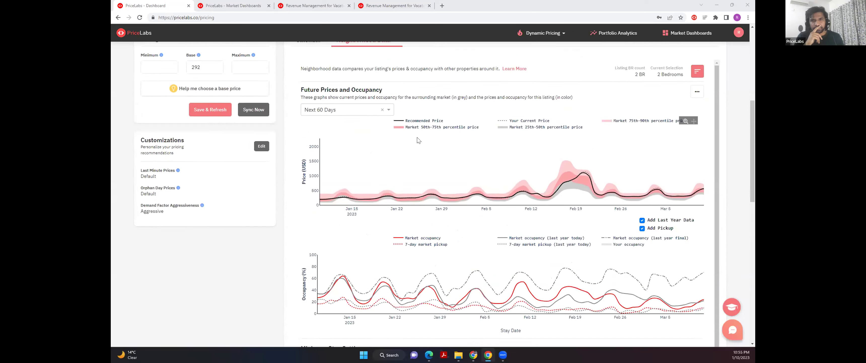
scroll(464, 199, down, 4)
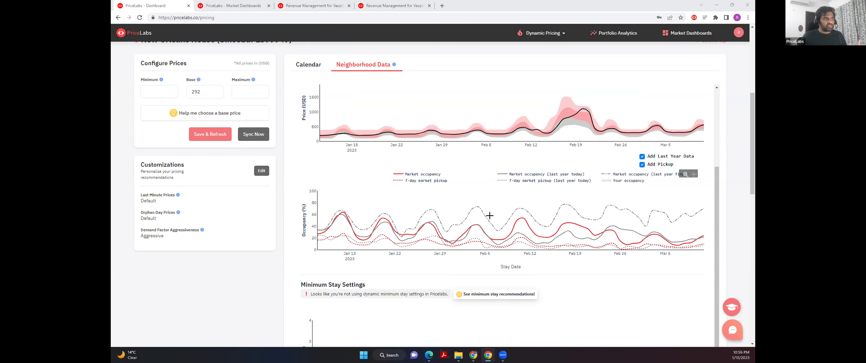
scroll(571, 201, up, 2)
scroll(570, 201, up, 1)
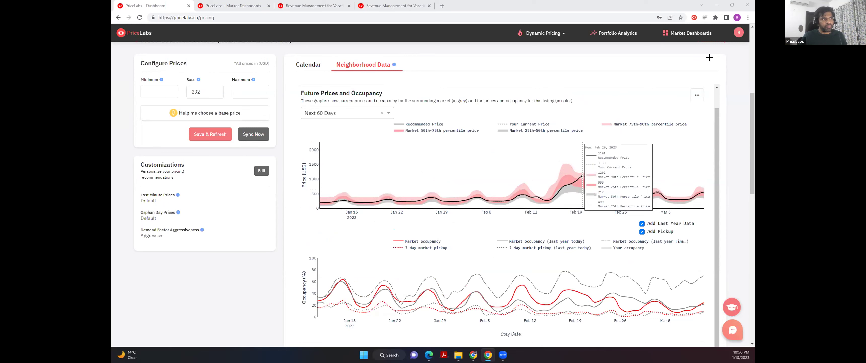
scroll(700, 113, up, 1)
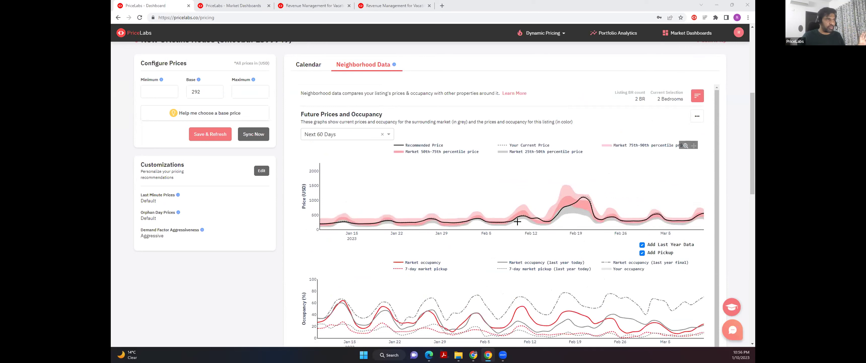
mouse_move(517, 221)
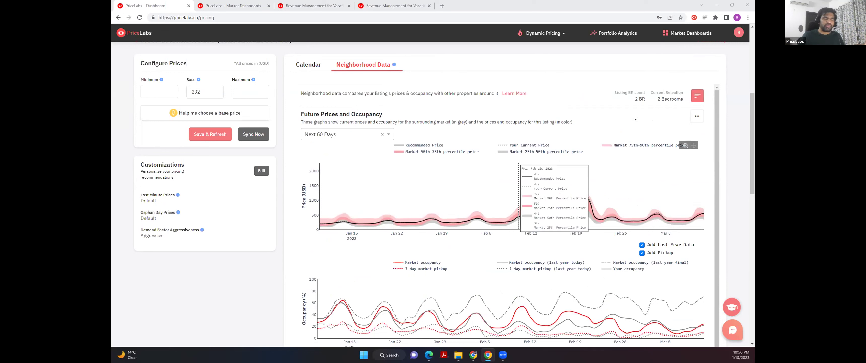
Step: Widen the neighborhood data's bedroom filter to Room through 6 bedrooms and examine the total listing count in the Overview table
click(697, 96)
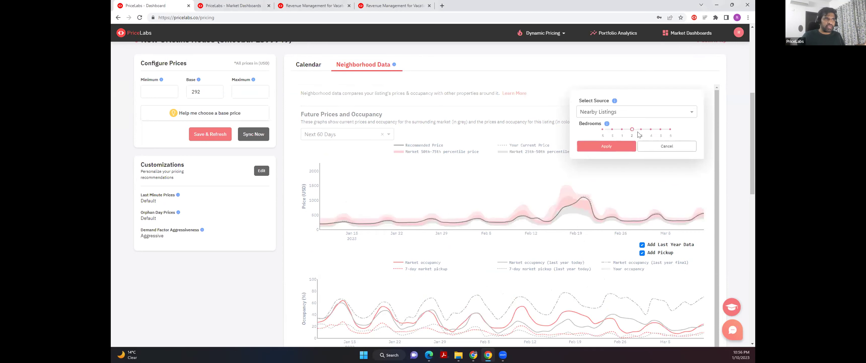
drag(629, 129, 671, 129)
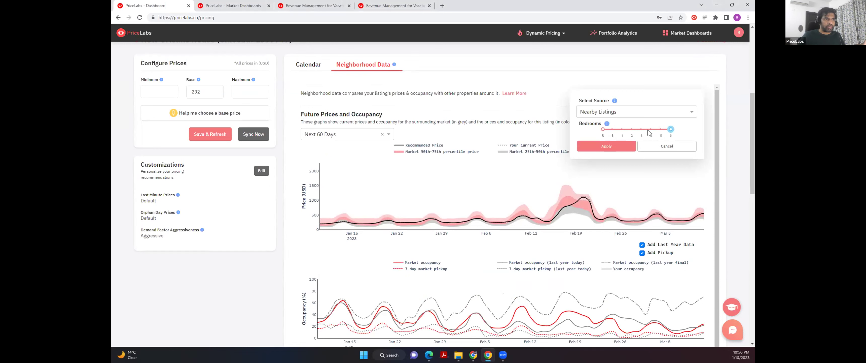
click(587, 150)
scroll(690, 208, down, 2)
scroll(691, 217, down, 7)
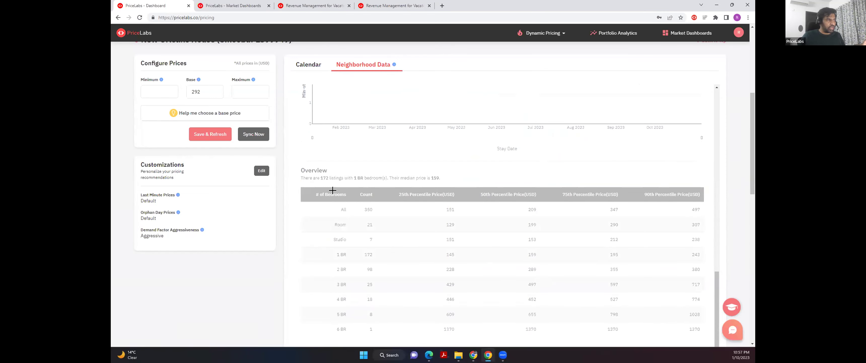
scroll(543, 277, down, 4)
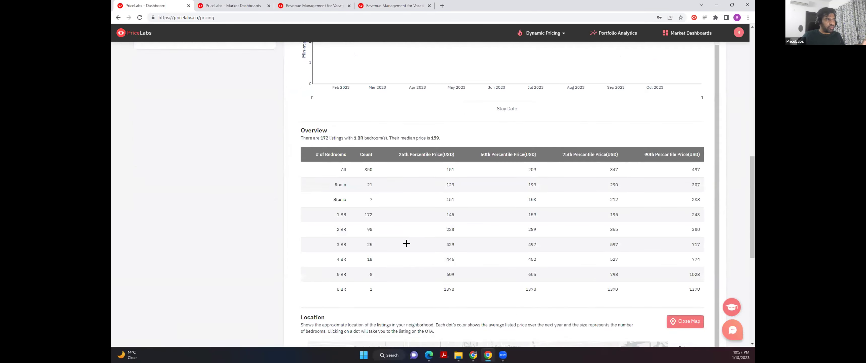
double_click(370, 135)
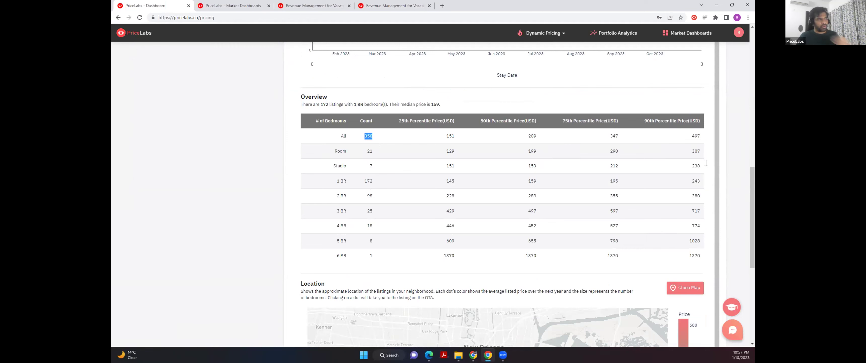
Step: Restrict the neighborhood data's bedroom filter to 2 bedrooms and check the Overview table
scroll(710, 131, up, 10)
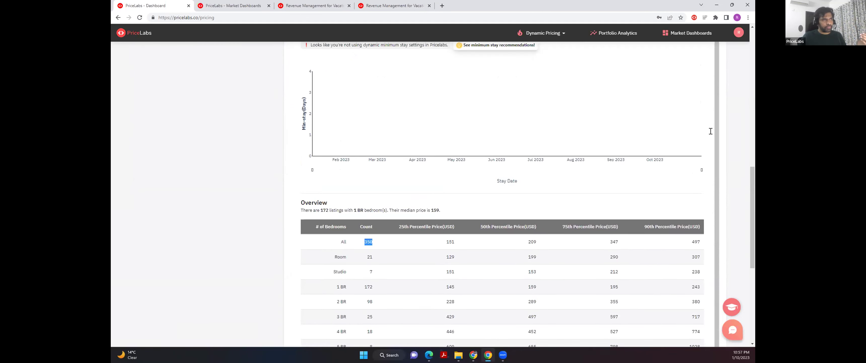
scroll(697, 134, up, 2)
click(698, 130)
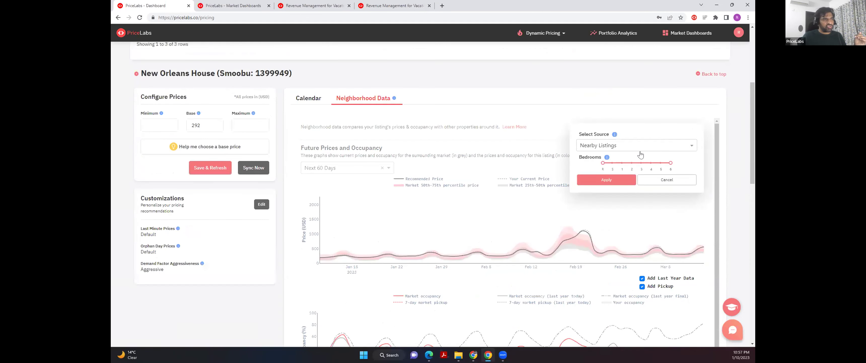
drag(613, 162, 632, 163)
click(619, 178)
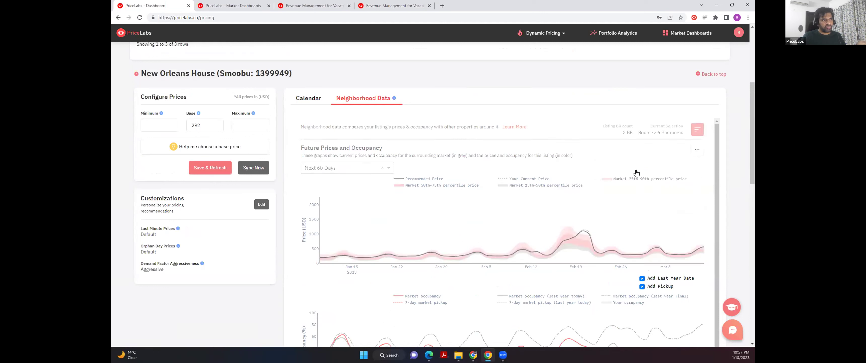
scroll(699, 183, down, 10)
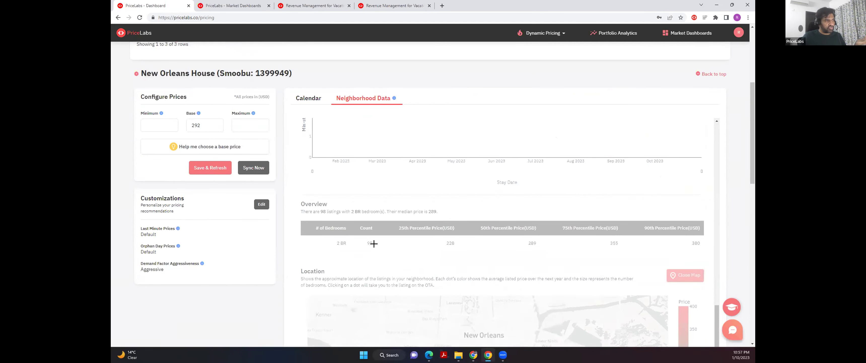
Step: Open a nearby 2-bedroom listing's Airbnb page from its dot on the Location map
scroll(360, 256, up, 10)
scroll(381, 271, down, 8)
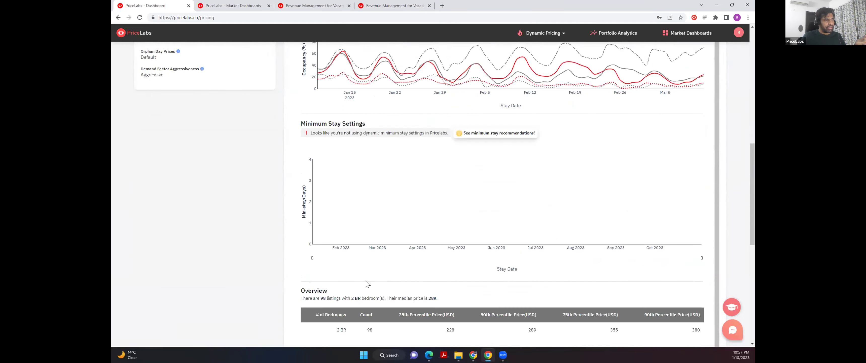
scroll(698, 245, down, 4)
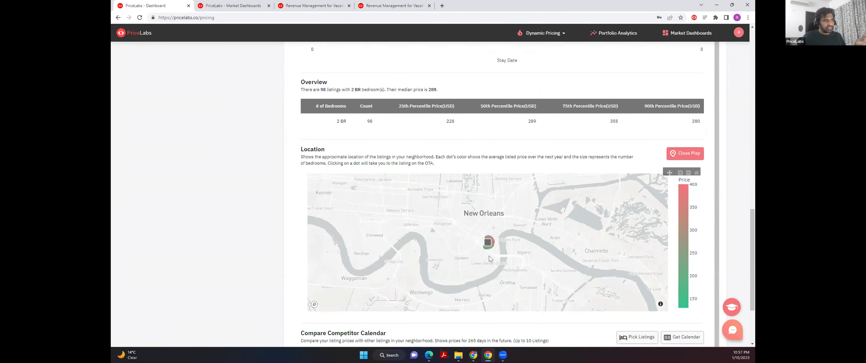
scroll(488, 247, up, 5)
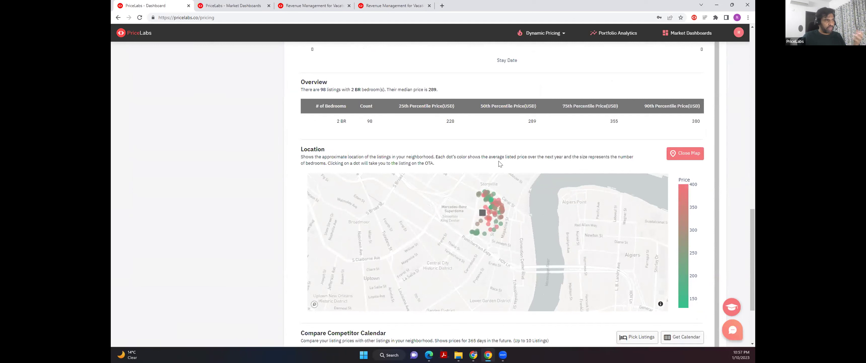
drag(489, 247, 493, 191)
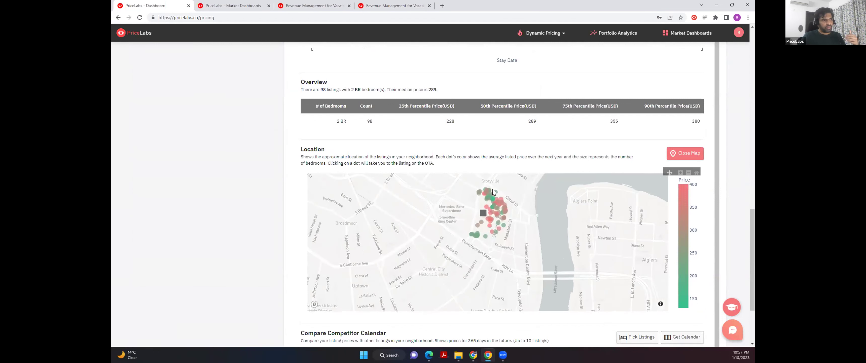
click(490, 221)
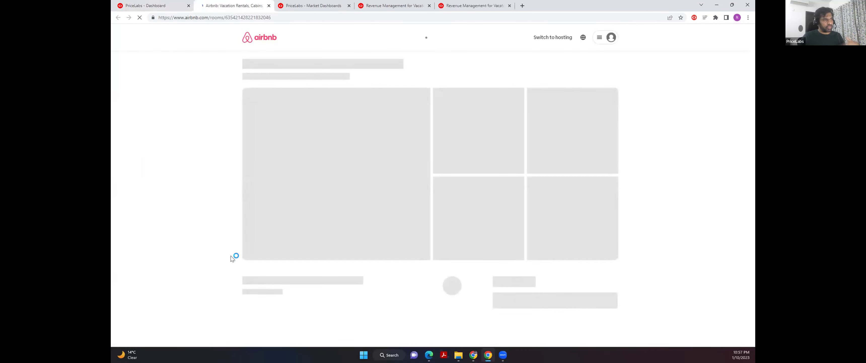
Step: Close the Airbnb listing page and return to the price and occupancy charts in the New Orleans House neighborhood data
click(269, 6)
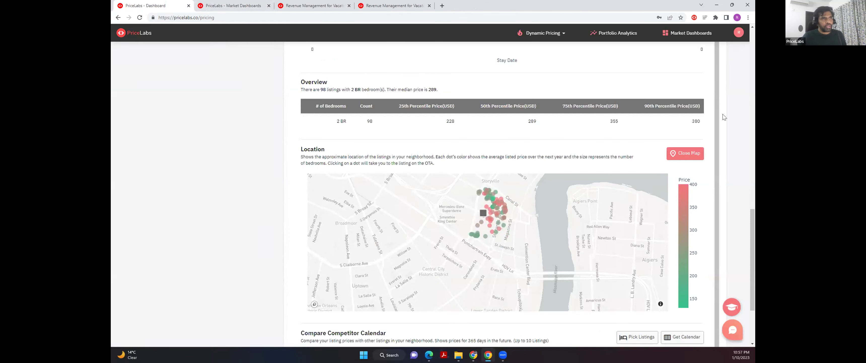
scroll(696, 114, up, 5)
scroll(696, 110, up, 2)
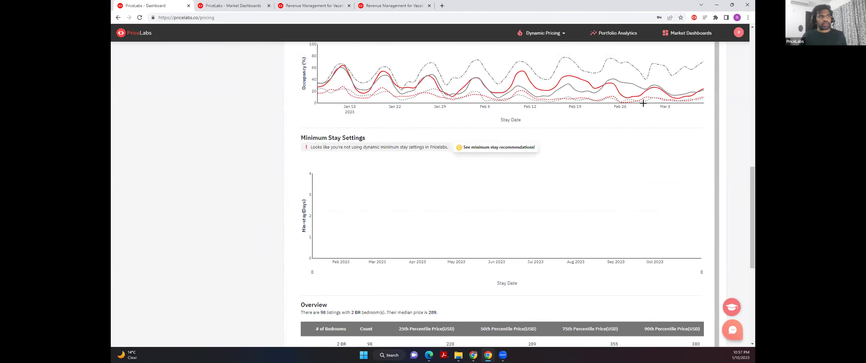
scroll(635, 159, up, 2)
scroll(635, 158, up, 2)
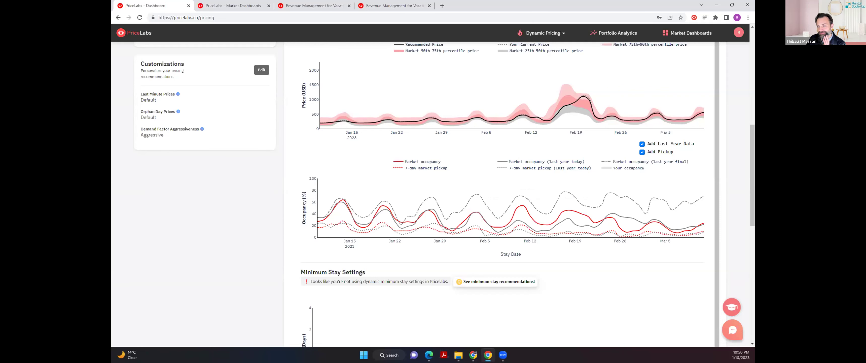
Step: Check the 7, 30 and 90 day listing health columns of the Pricing Dashboard and view their table settings
scroll(739, 156, up, 8)
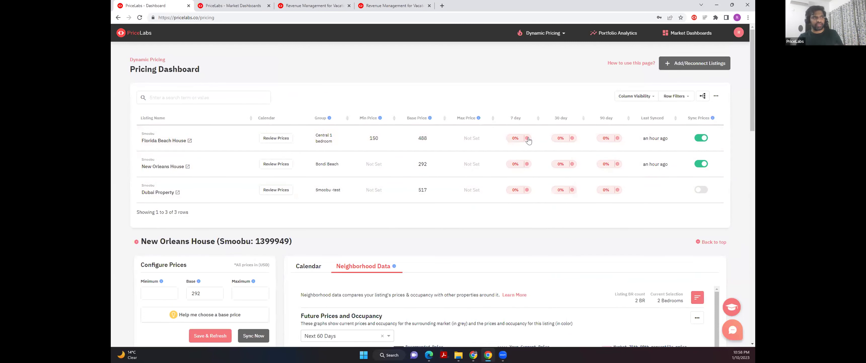
mouse_move(524, 142)
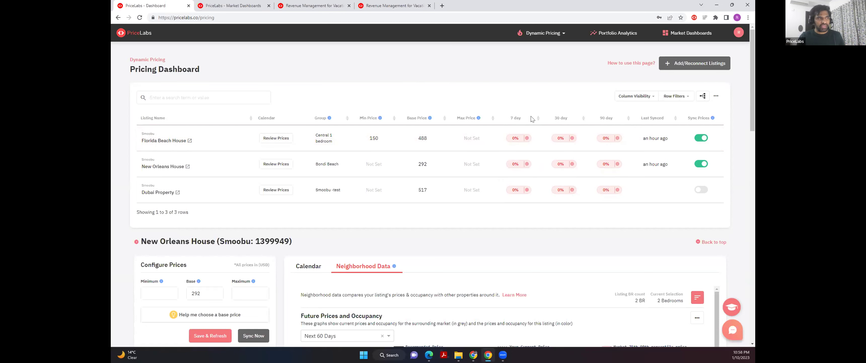
click(716, 96)
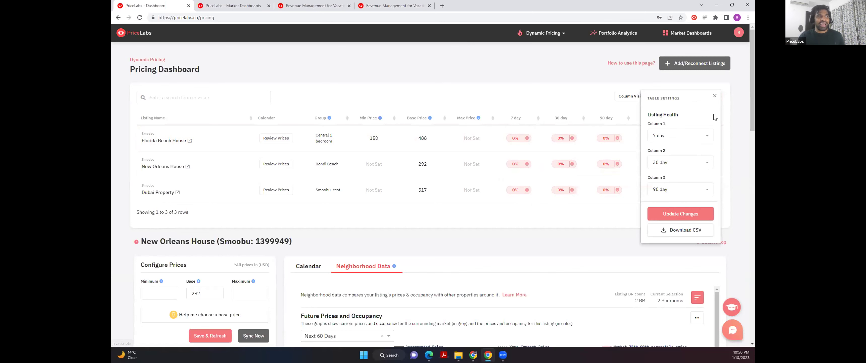
click(715, 96)
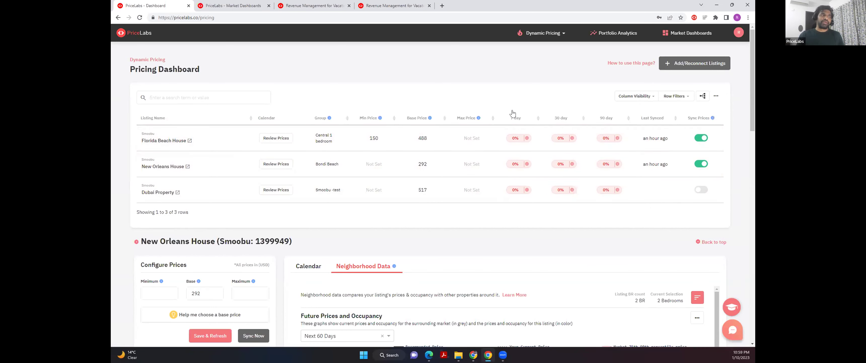
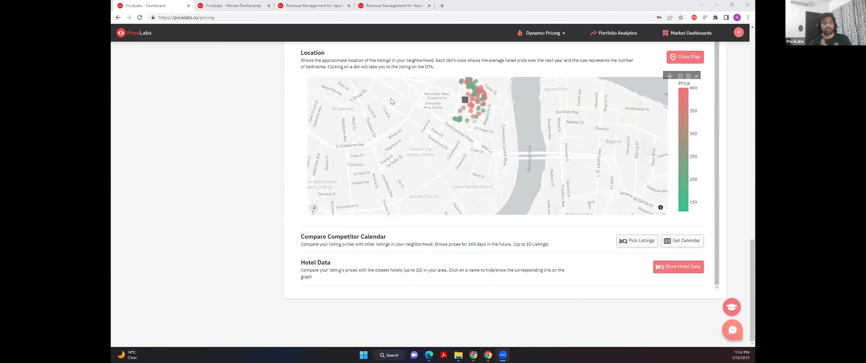
Step: Inspect the details of nearby 2-bedroom listings around the property on the Location map, alongside the Overview table
drag(558, 168, 582, 234)
mouse_move(489, 164)
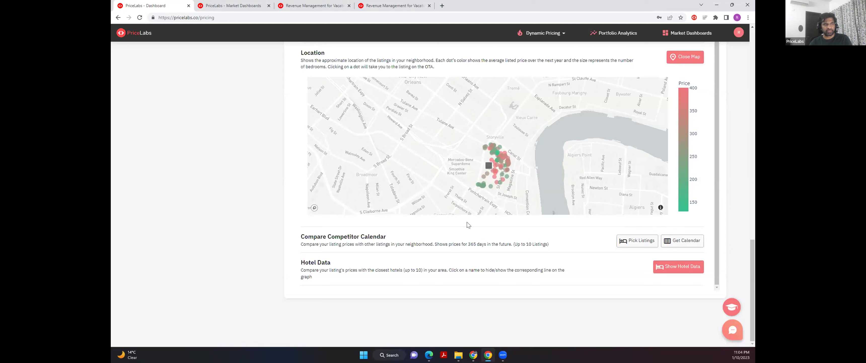
mouse_move(490, 177)
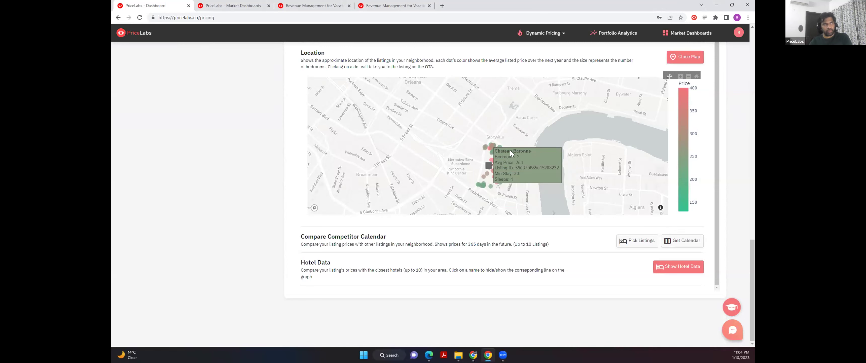
click(753, 37)
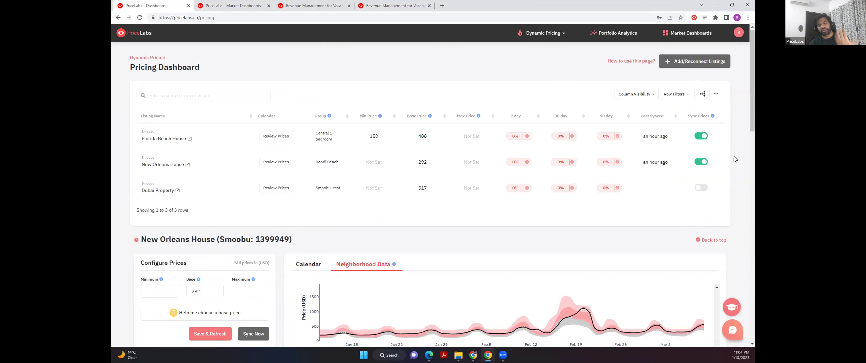
scroll(612, 237, down, 8)
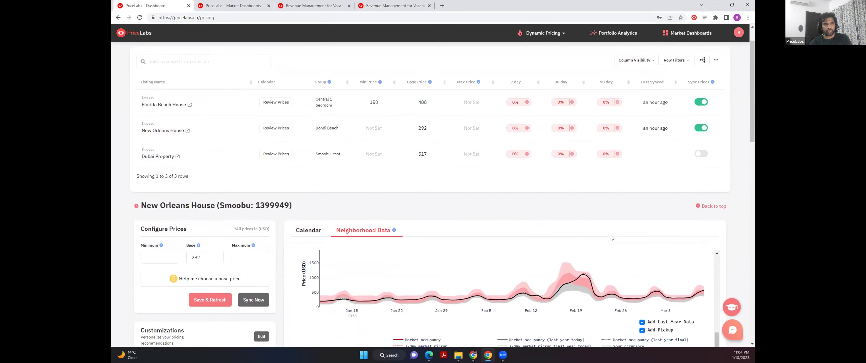
scroll(721, 255, down, 4)
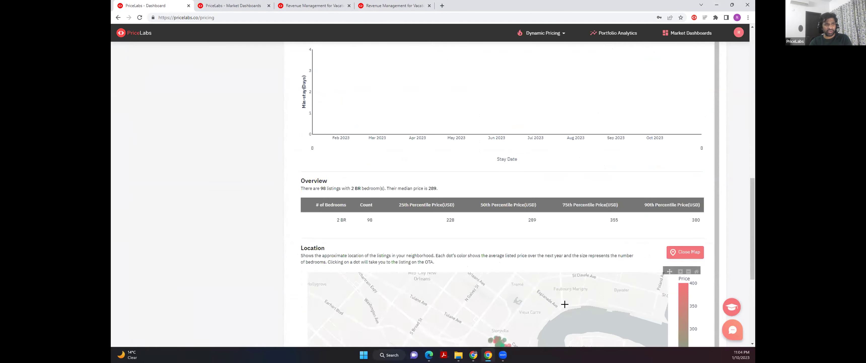
mouse_move(505, 308)
scroll(505, 309, up, 3)
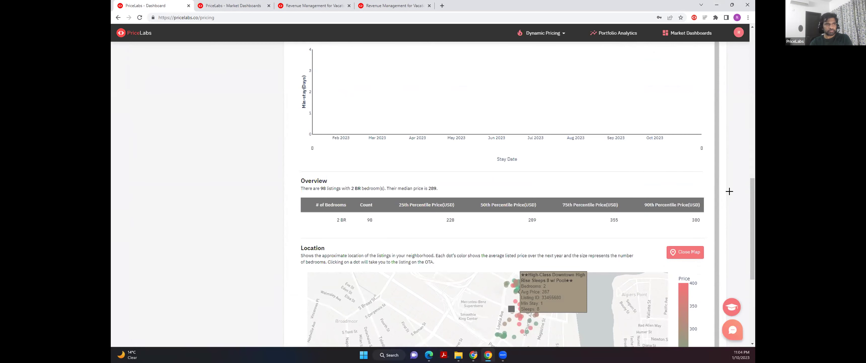
scroll(730, 191, up, 2)
scroll(727, 191, down, 5)
Step: Explore the Market Dashboard source and the Dubai Marasi Road compset choices for the neighborhood data without applying them
scroll(724, 190, up, 10)
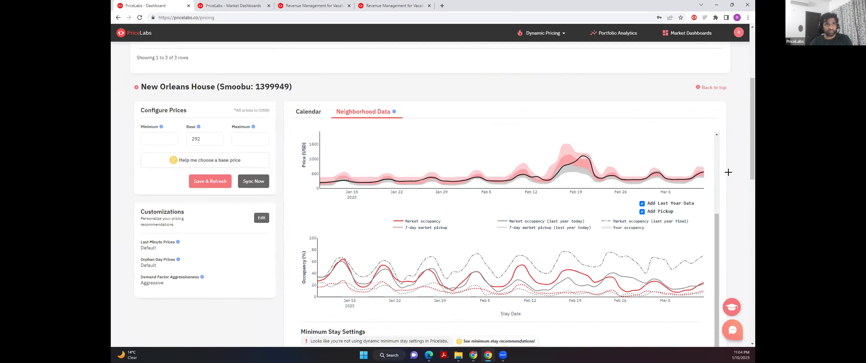
scroll(728, 172, up, 1)
scroll(699, 198, up, 4)
scroll(737, 219, down, 3)
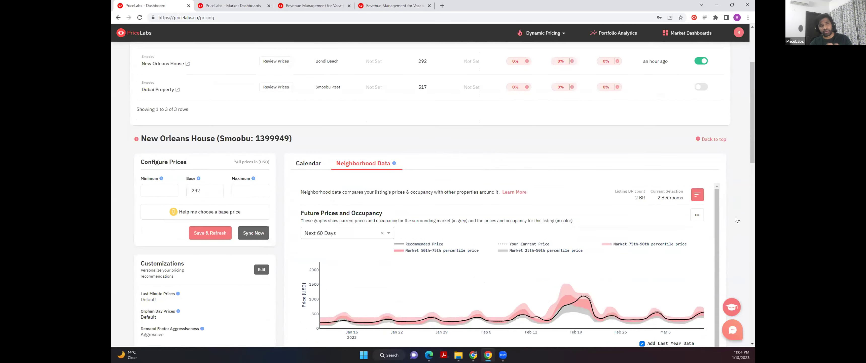
click(698, 195)
click(629, 210)
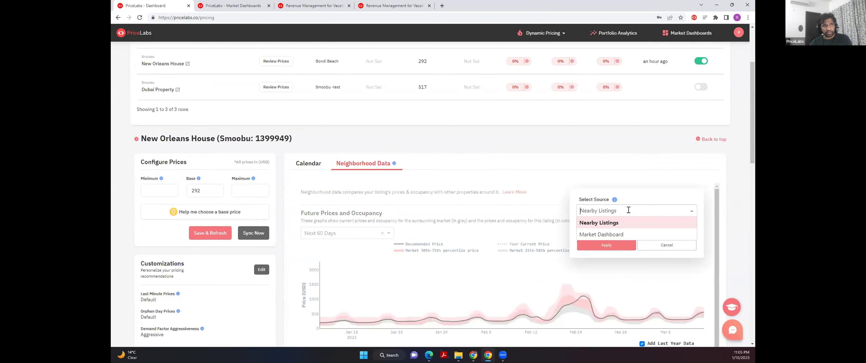
click(617, 234)
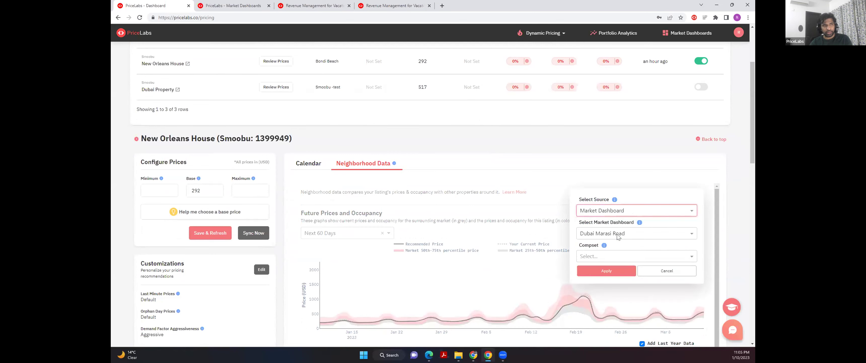
click(635, 256)
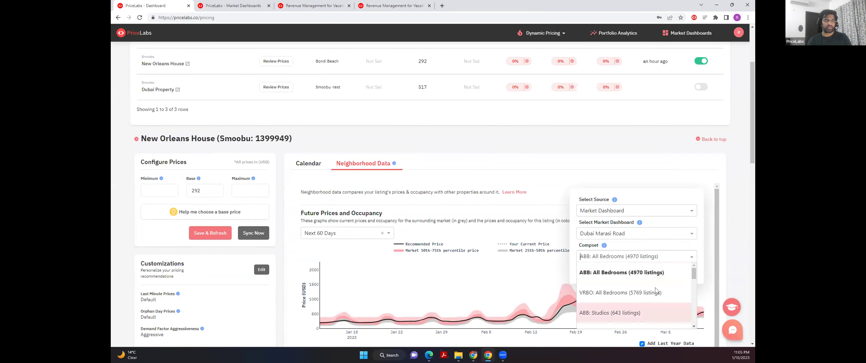
click(588, 289)
click(684, 272)
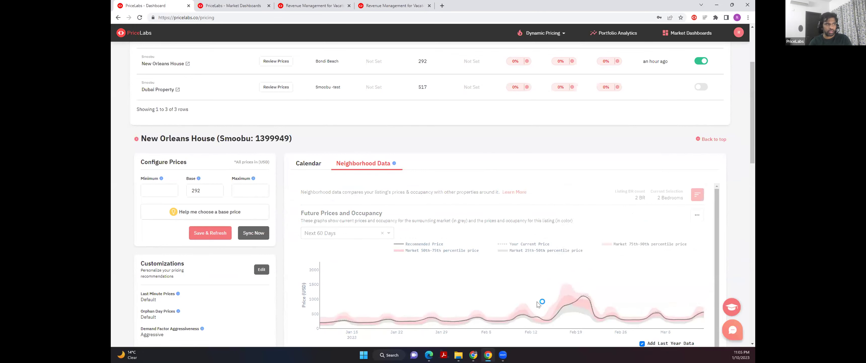
scroll(545, 303, down, 3)
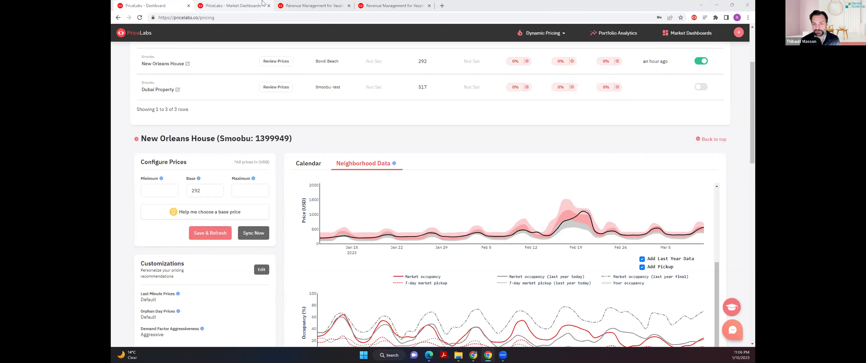
Step: Switch to the Dubai Marasi Road market dashboard and open the PriceLabs 201 training page from its training resources
click(315, 4)
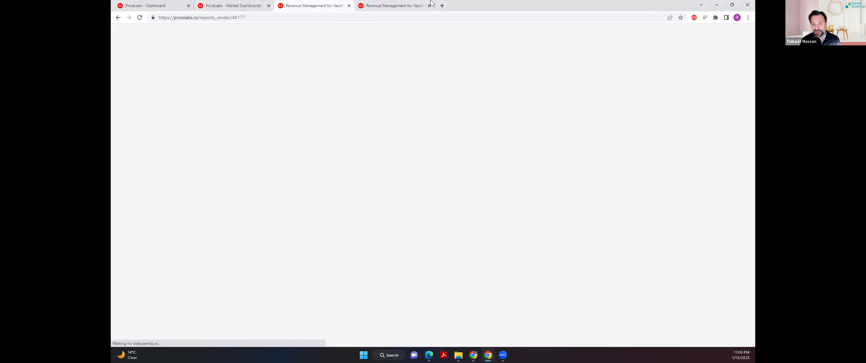
click(431, 3)
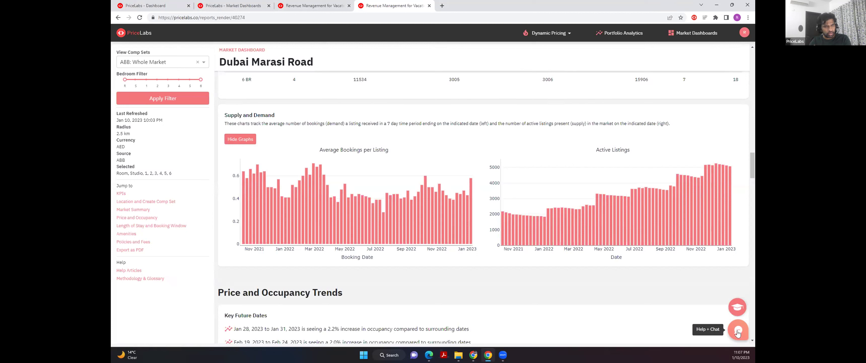
click(738, 307)
click(667, 241)
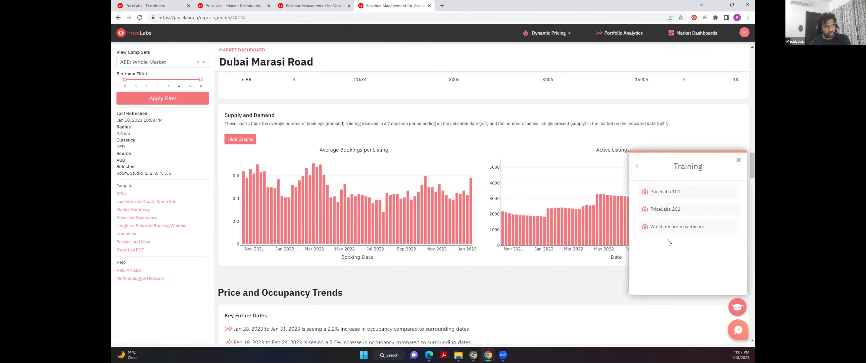
click(665, 212)
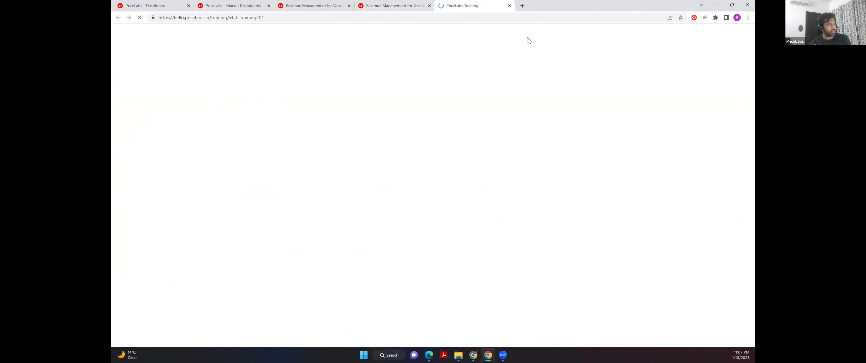
scroll(482, 104, down, 3)
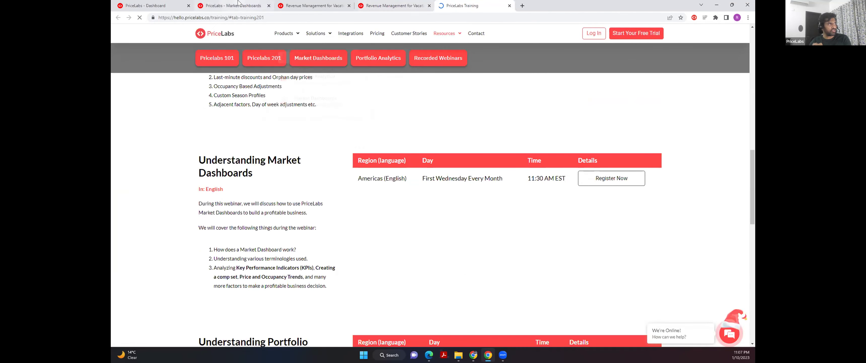
Step: Return to the Pricing Dashboard and open the PriceLabs 201 training page from its training resources
click(232, 5)
click(188, 3)
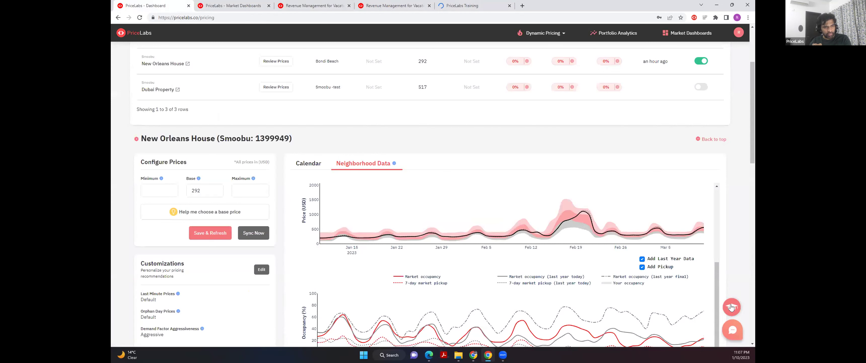
click(729, 306)
click(671, 242)
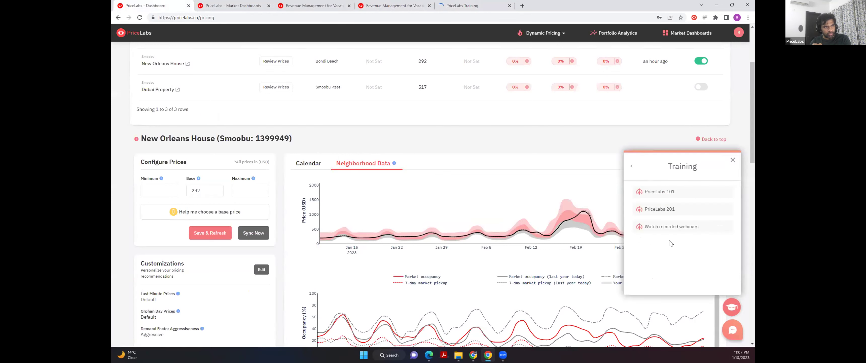
click(660, 209)
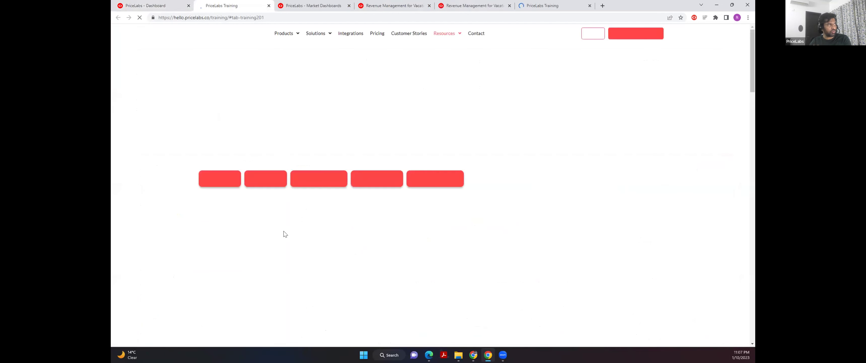
Step: Review the PriceLabs 201, Market Dashboards and Portfolio Analytics training schedules and the recorded webinars list
scroll(276, 141, up, 10)
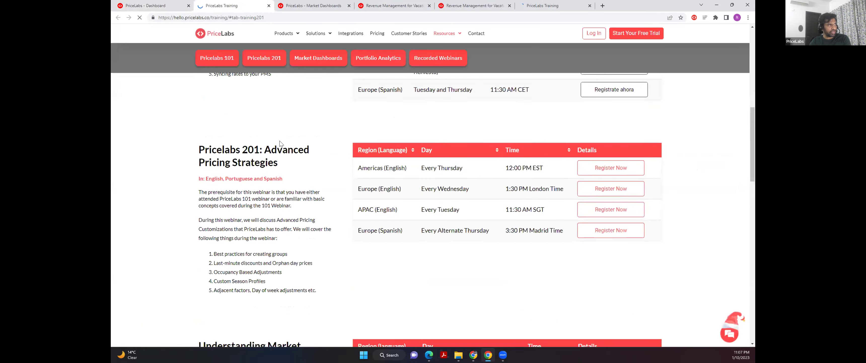
scroll(438, 141, down, 3)
scroll(239, 203, down, 7)
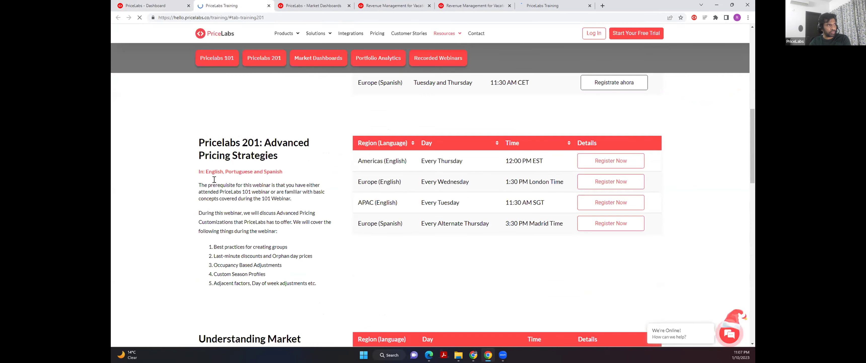
scroll(272, 268, down, 3)
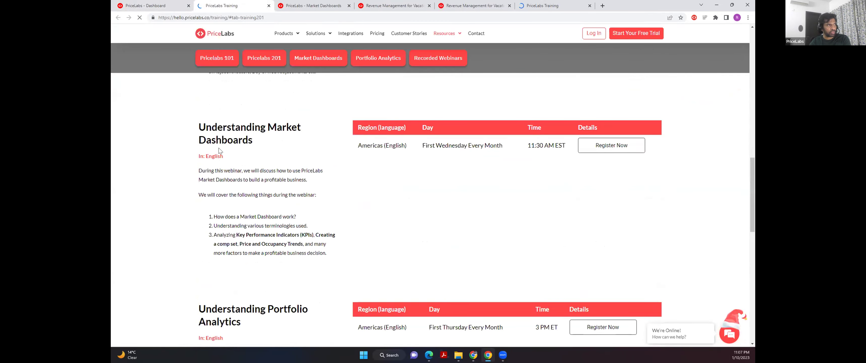
scroll(381, 226, down, 3)
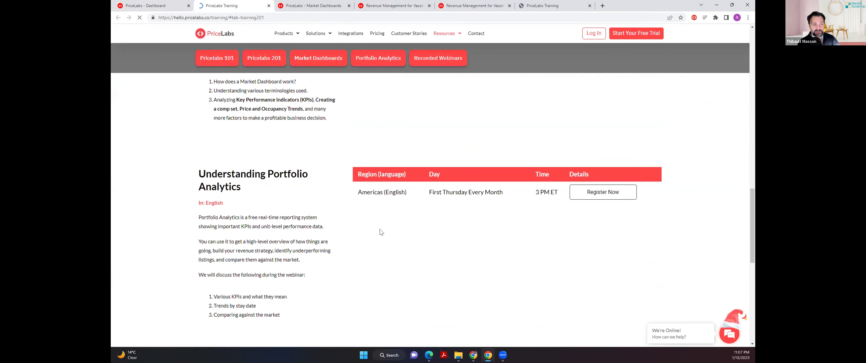
scroll(381, 232, down, 6)
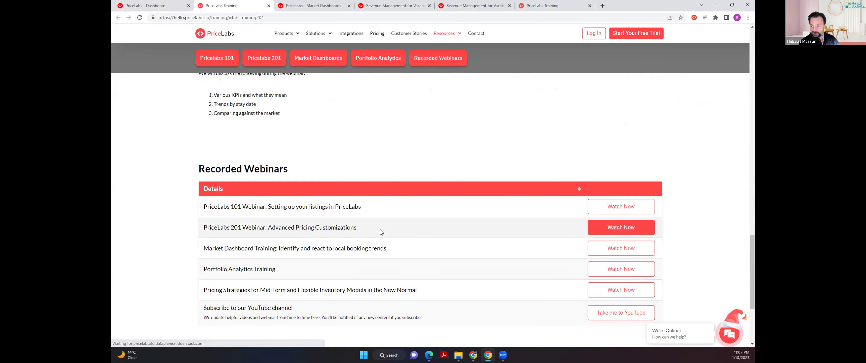
scroll(381, 232, up, 5)
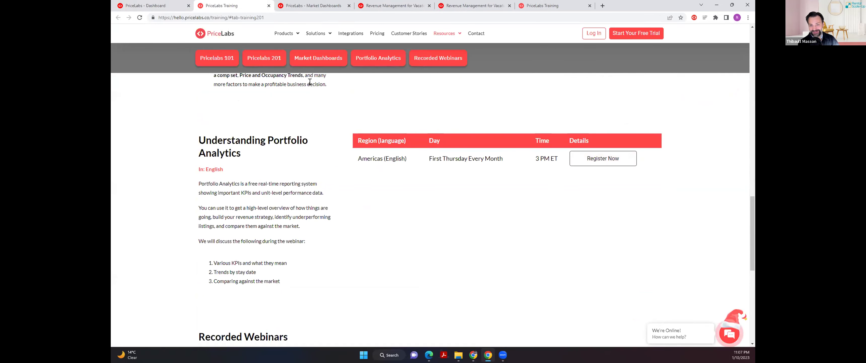
Step: Check the recorded webinars list, close the pricing dashboard's training references, and view the Chicago market dashboard's Export as PDF section
scroll(394, 272, down, 4)
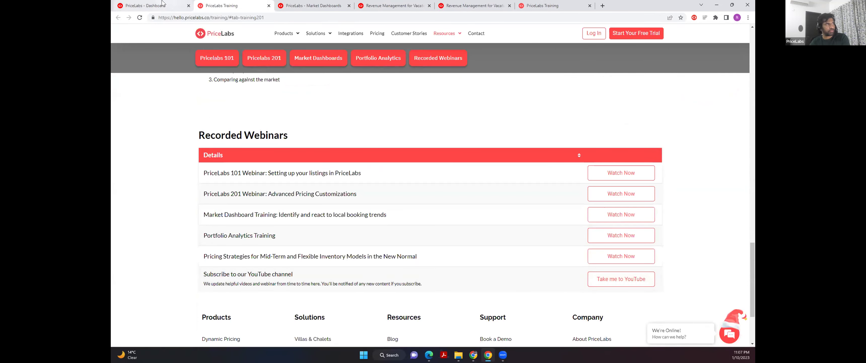
click(144, 5)
click(733, 160)
click(318, 5)
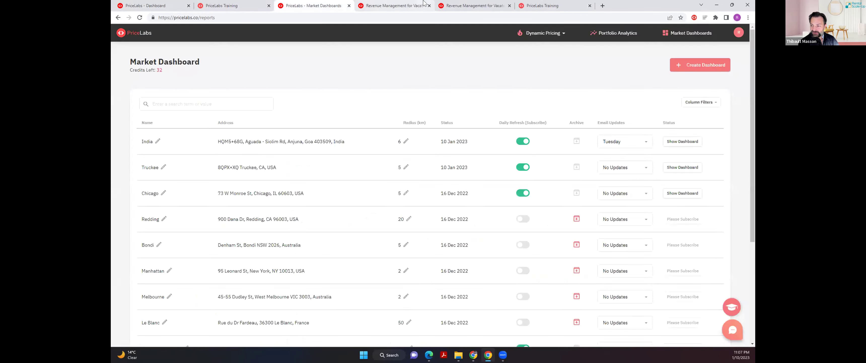
click(420, 4)
drag(752, 164, 752, 322)
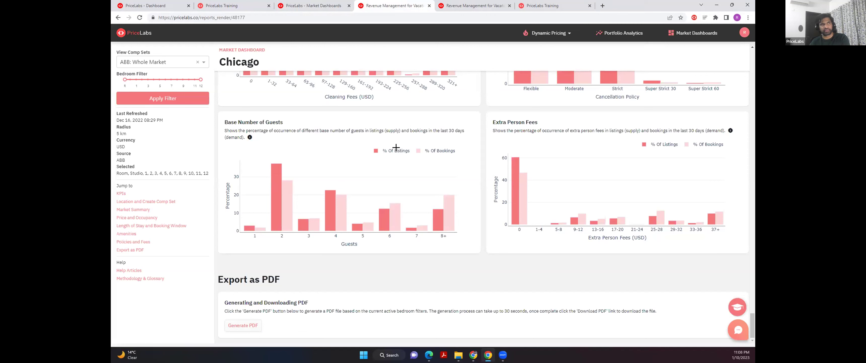
Step: Open the account settings and review the Advanced Settings and the Brand Logo upload option in Profile Settings
click(744, 33)
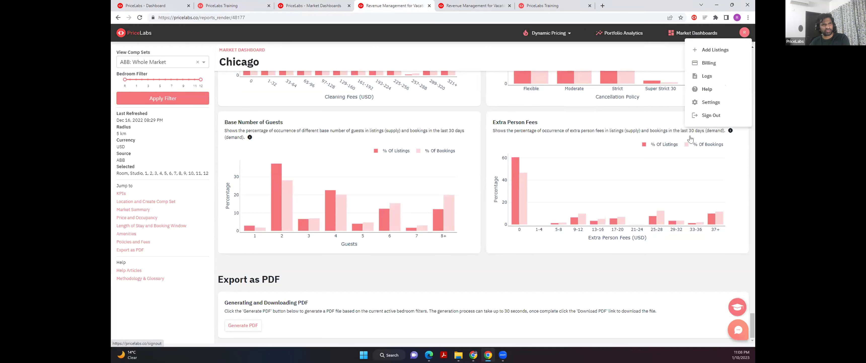
click(704, 102)
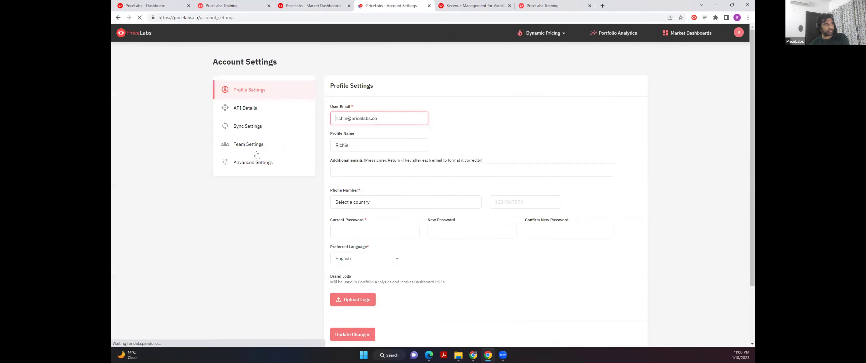
click(254, 162)
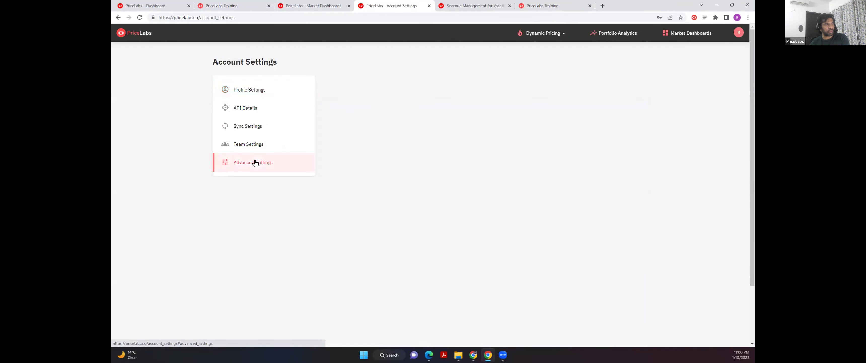
scroll(434, 243, down, 4)
scroll(429, 242, up, 5)
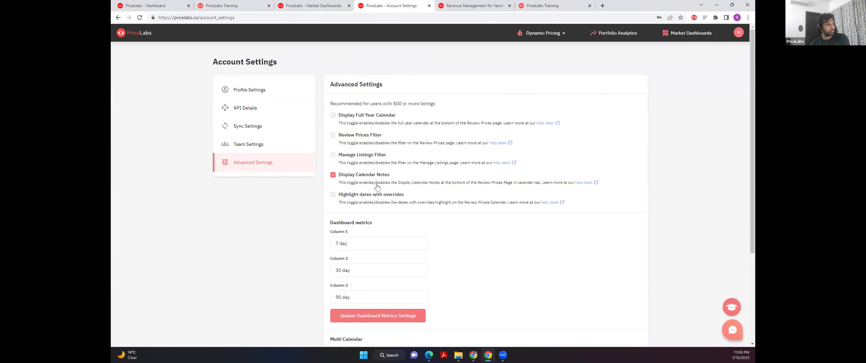
click(260, 95)
scroll(433, 246, down, 2)
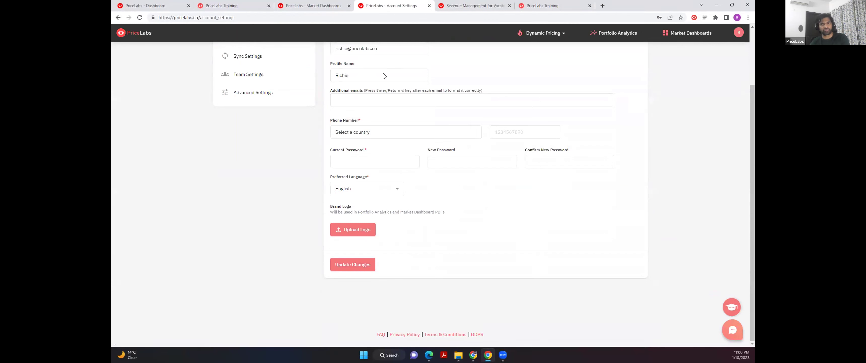
Step: Return to the Pricing Dashboard, view the Training entries in the Quick References, and close them
click(161, 4)
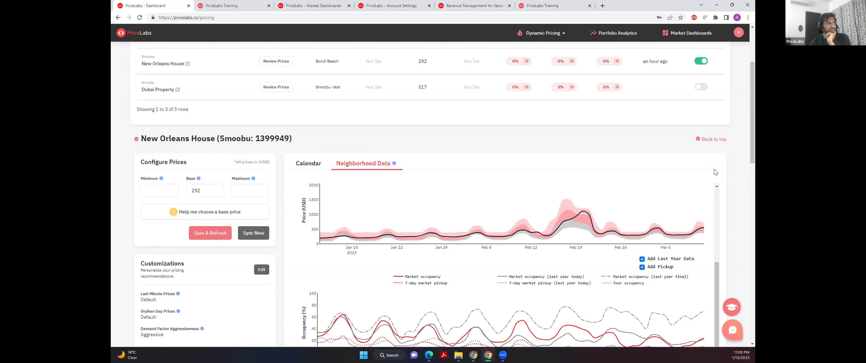
click(728, 305)
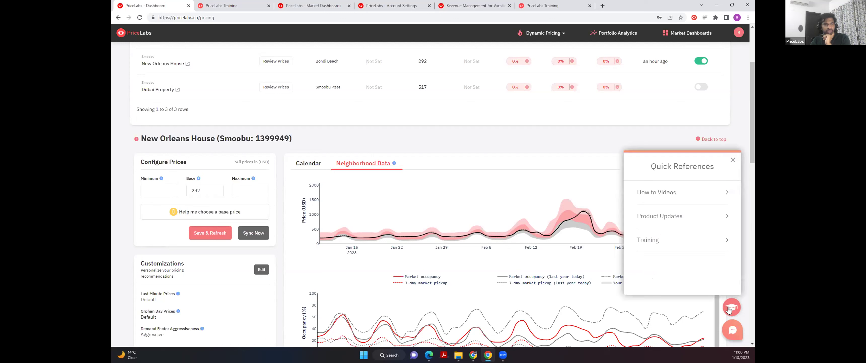
click(689, 245)
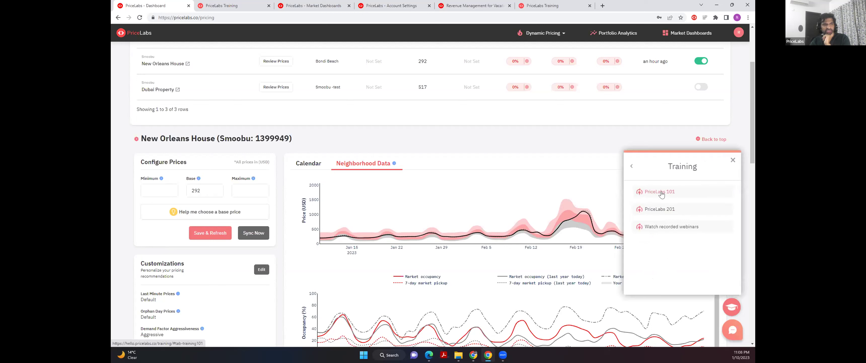
click(734, 160)
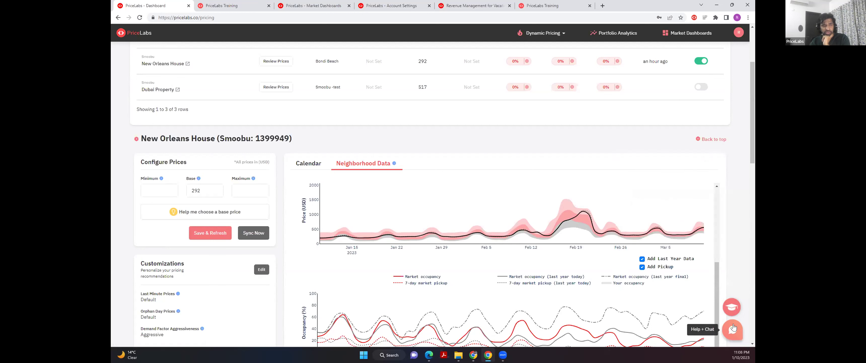
Step: Search the help knowledge base for "neighborhood had" and open the Listing Neighborhood Data article
click(733, 330)
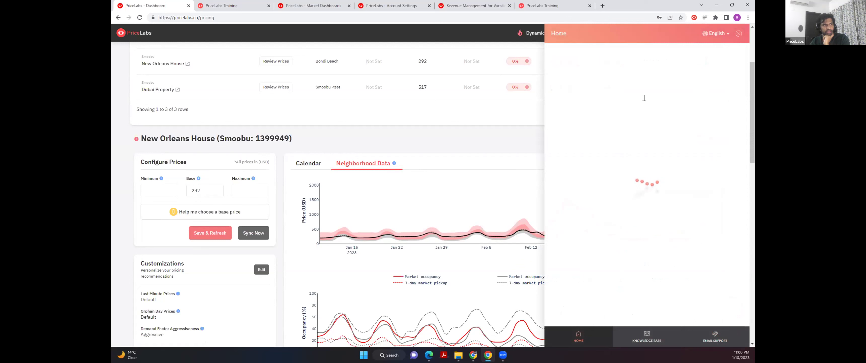
click(628, 96)
text(neight)
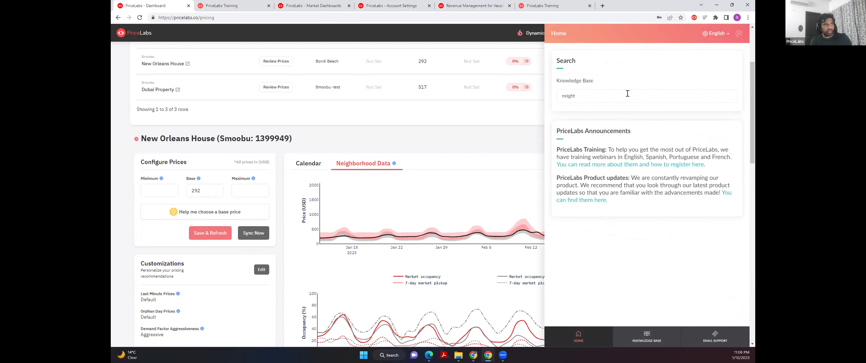
key(BackSpace)
text(bor)
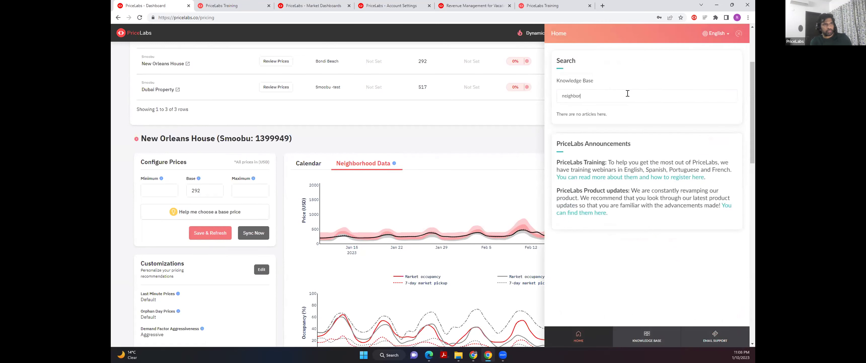
text(hood)
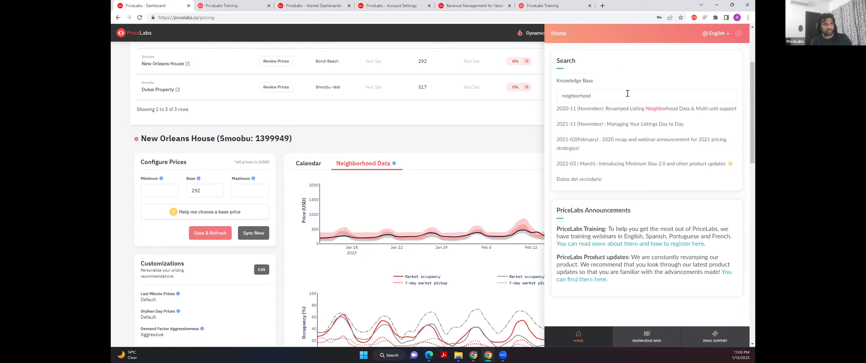
text( had)
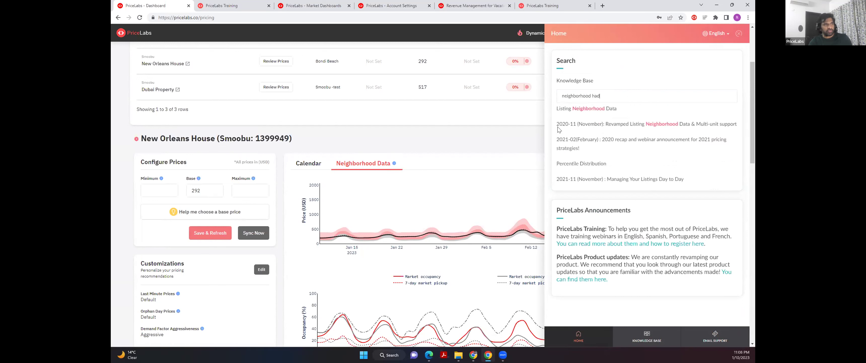
click(592, 109)
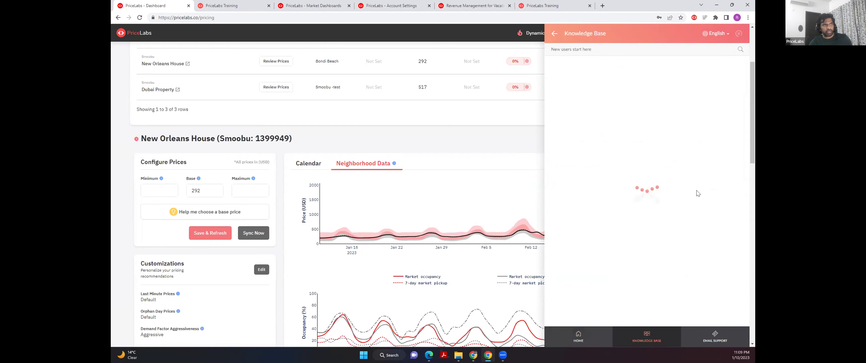
Step: Read the Listing Neighborhood Data article from the data source options through the Download CSV section and notes, then close the help widget
scroll(629, 116, down, 5)
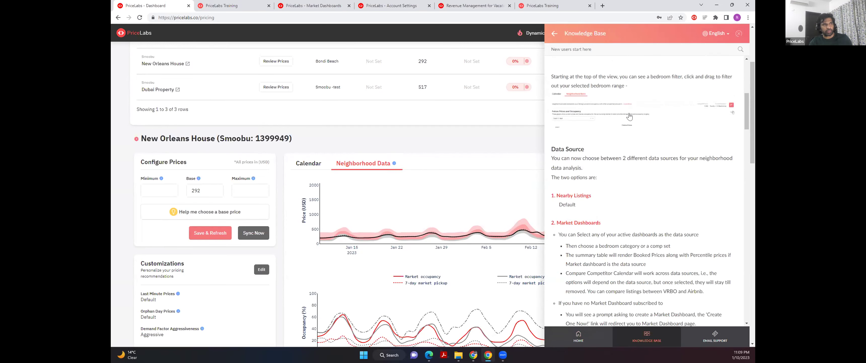
scroll(637, 133, down, 7)
scroll(637, 133, down, 10)
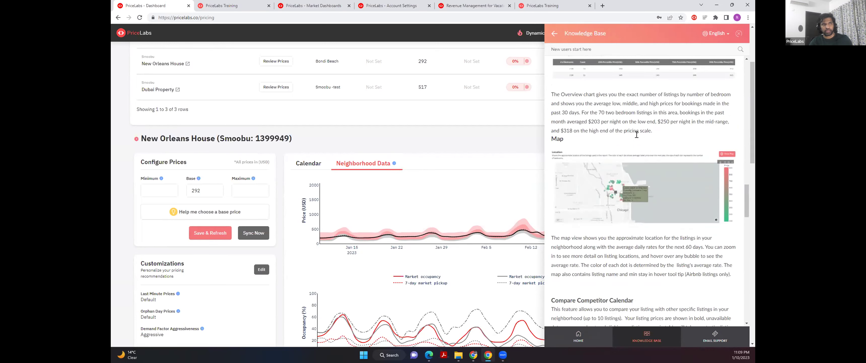
scroll(636, 135, down, 3)
scroll(638, 138, down, 3)
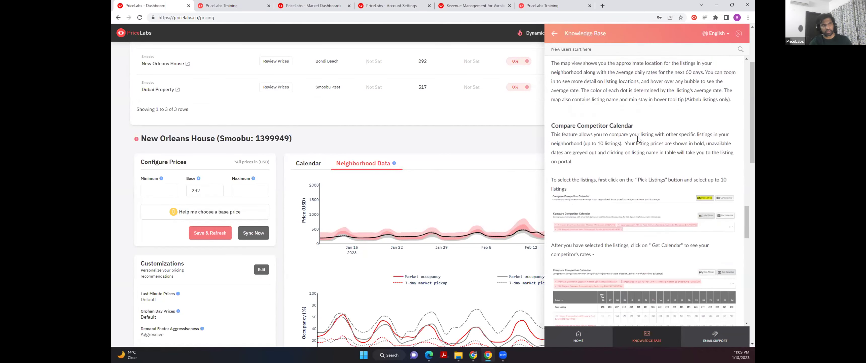
scroll(638, 138, down, 1)
scroll(638, 138, down, 5)
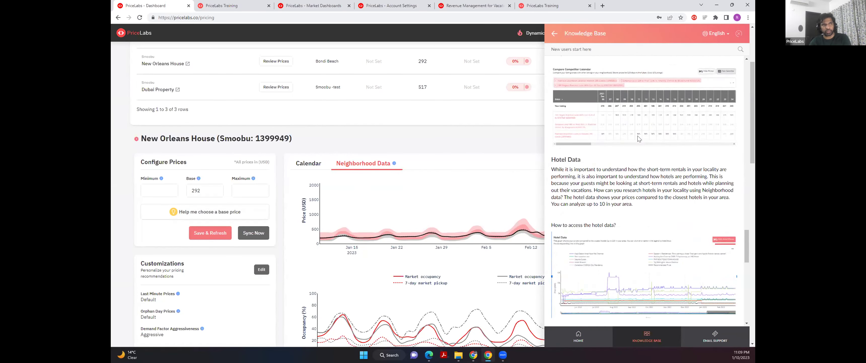
scroll(638, 138, down, 5)
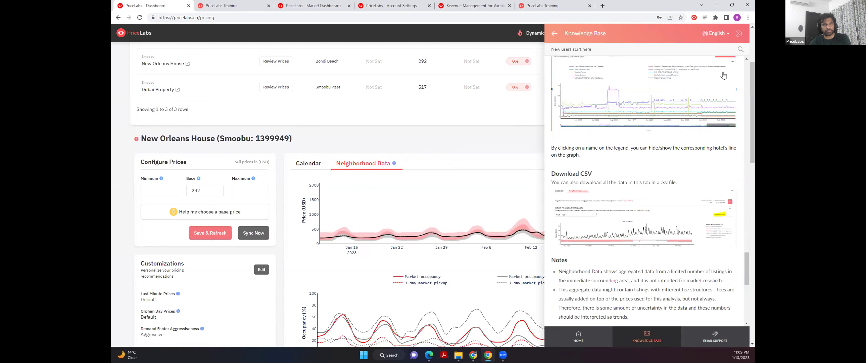
click(739, 35)
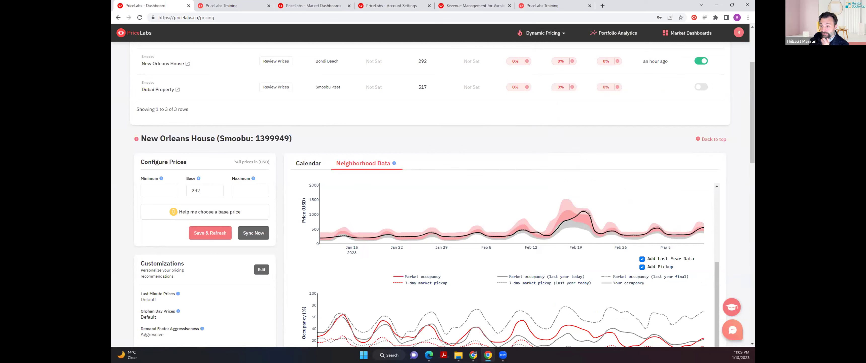
mouse_move(633, 188)
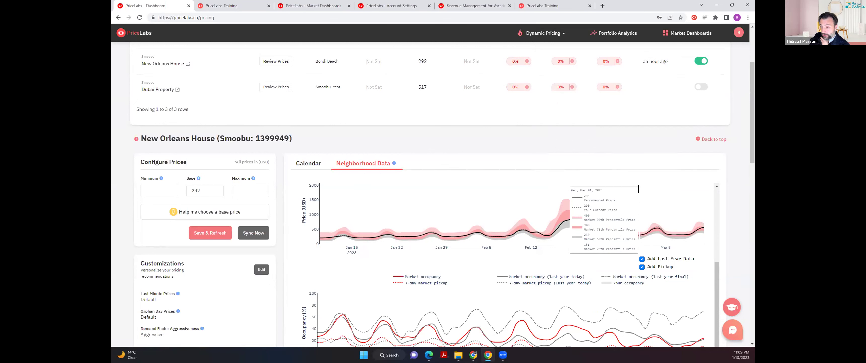